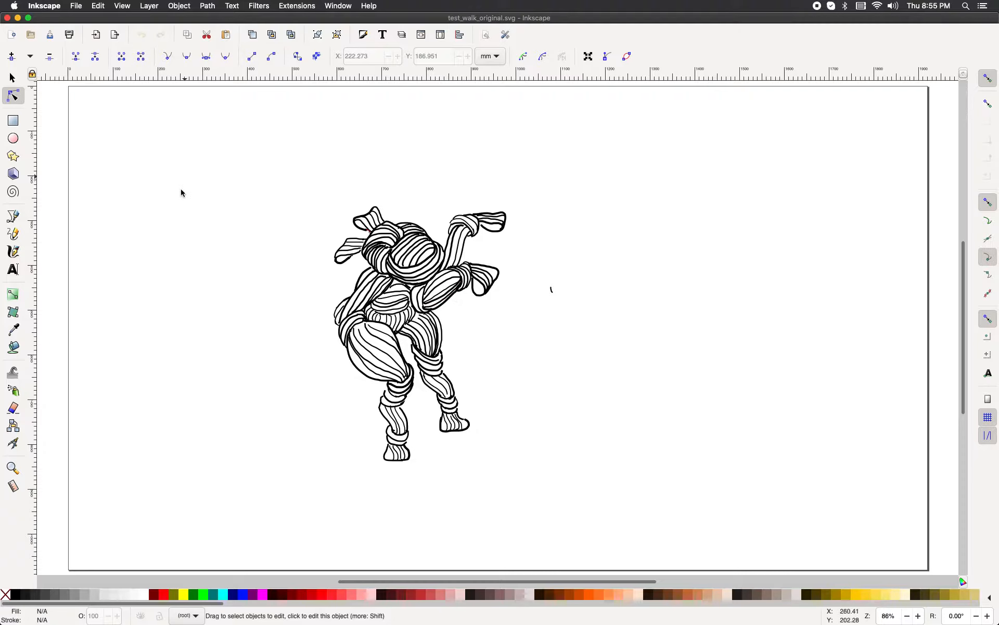
Step: Convert the selected drawing group to a path with Object to Path, then deselect it
key("s")
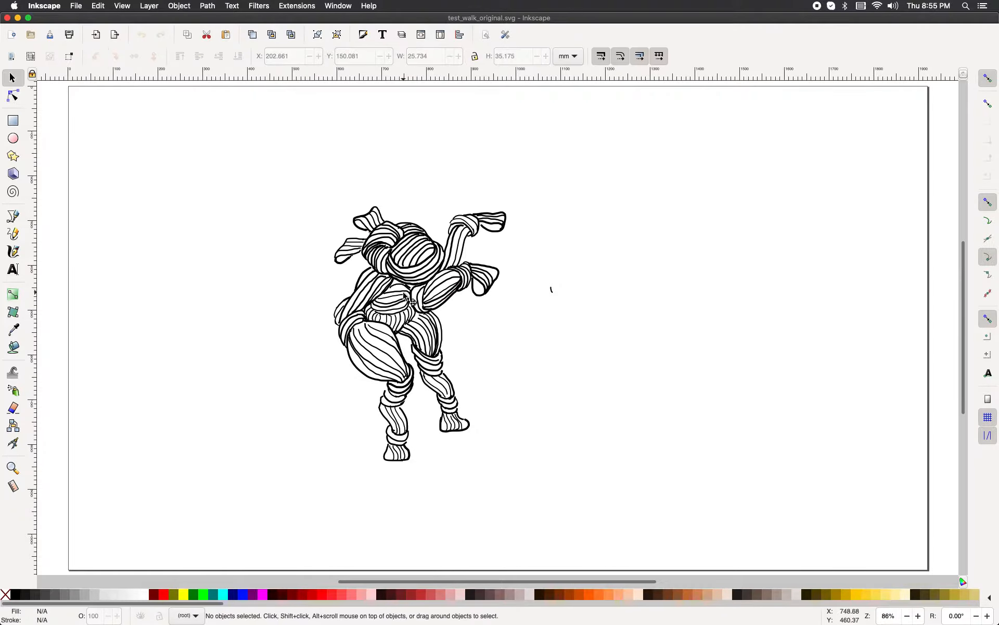
left_click(406, 294)
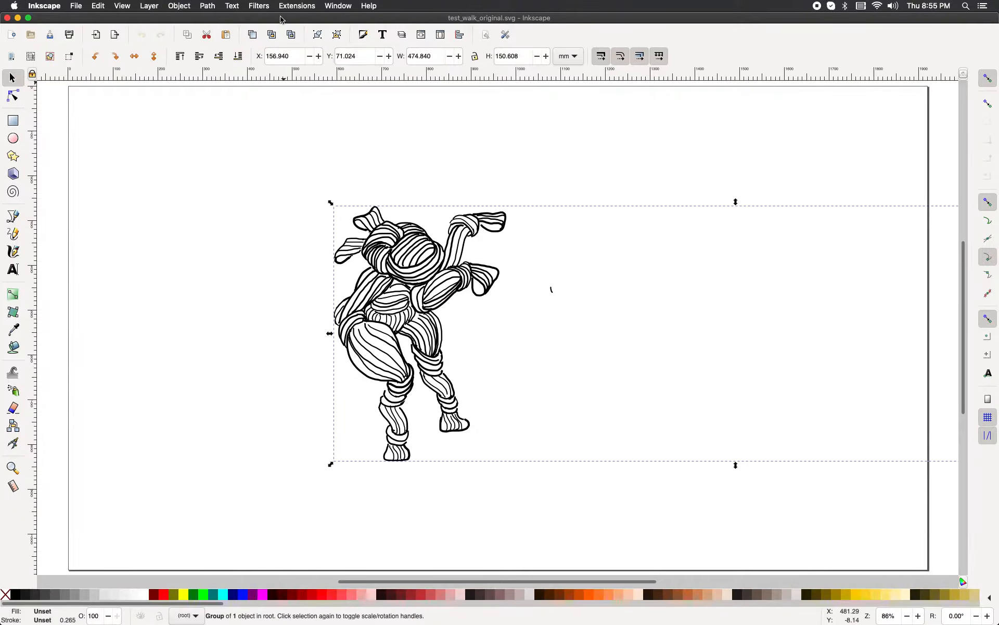
left_click(208, 6)
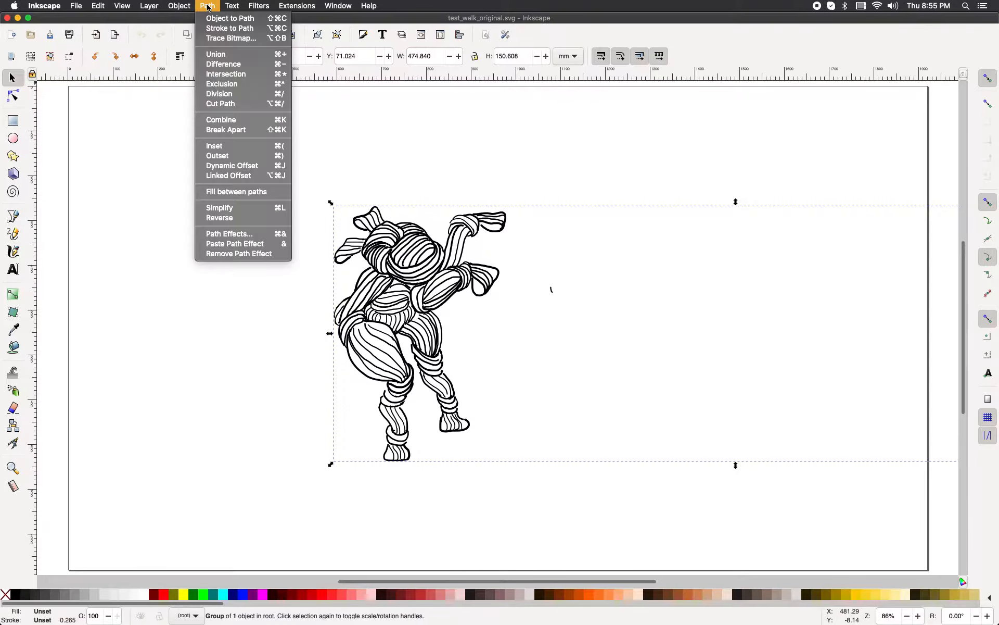
left_click(214, 19)
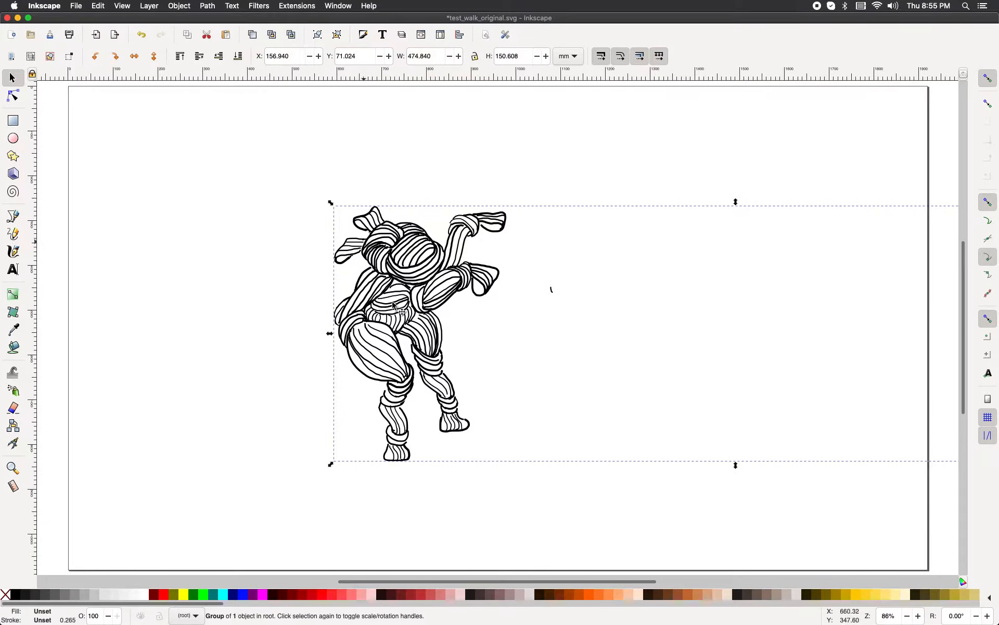
left_click(448, 499)
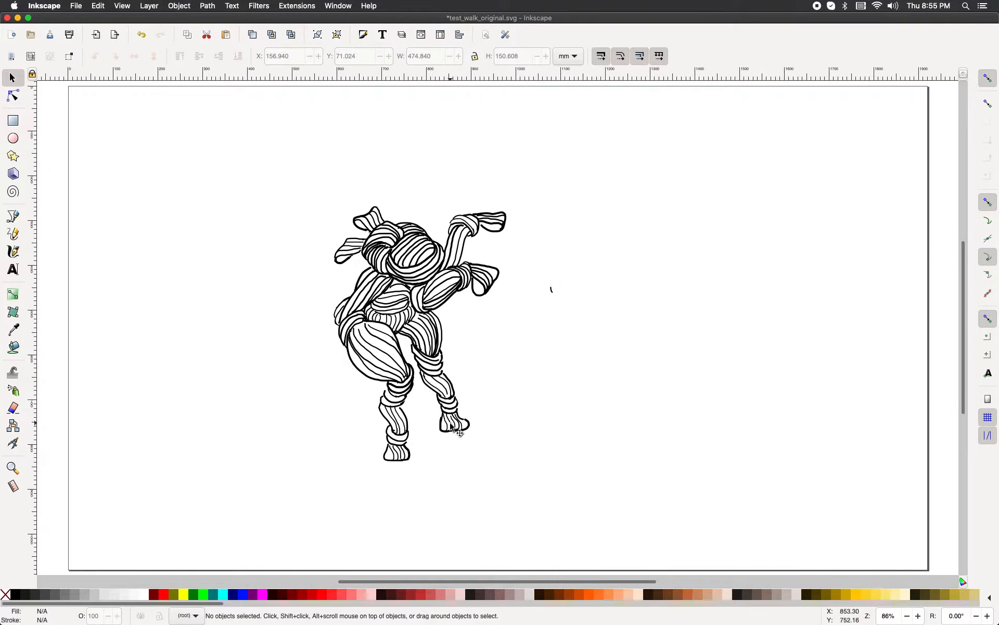
Step: Examine the individual strokes of the figure's lower legs and feet closely with the Node tool
left_click(13, 96)
scroll(439, 440, "up", 4)
scroll(441, 437, "down", 6)
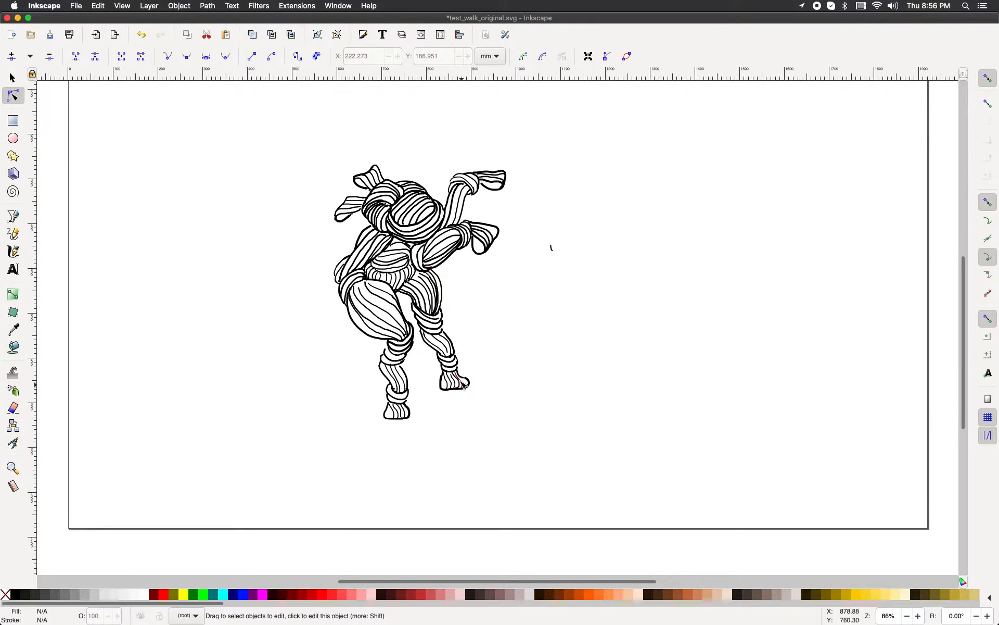
scroll(453, 381, "up", 4)
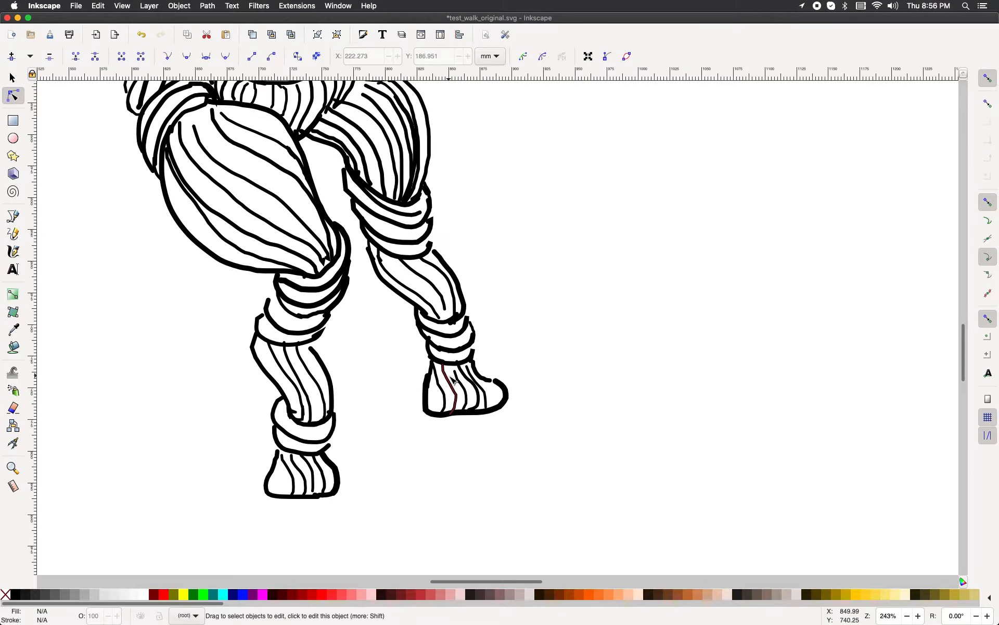
scroll(453, 381, "up", 1)
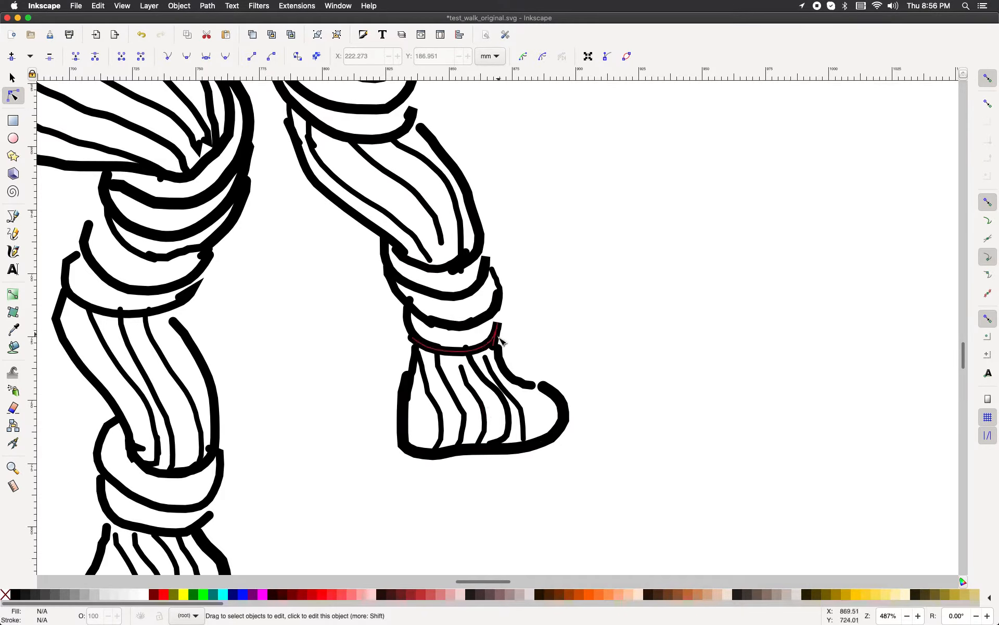
scroll(501, 341, "up", 2)
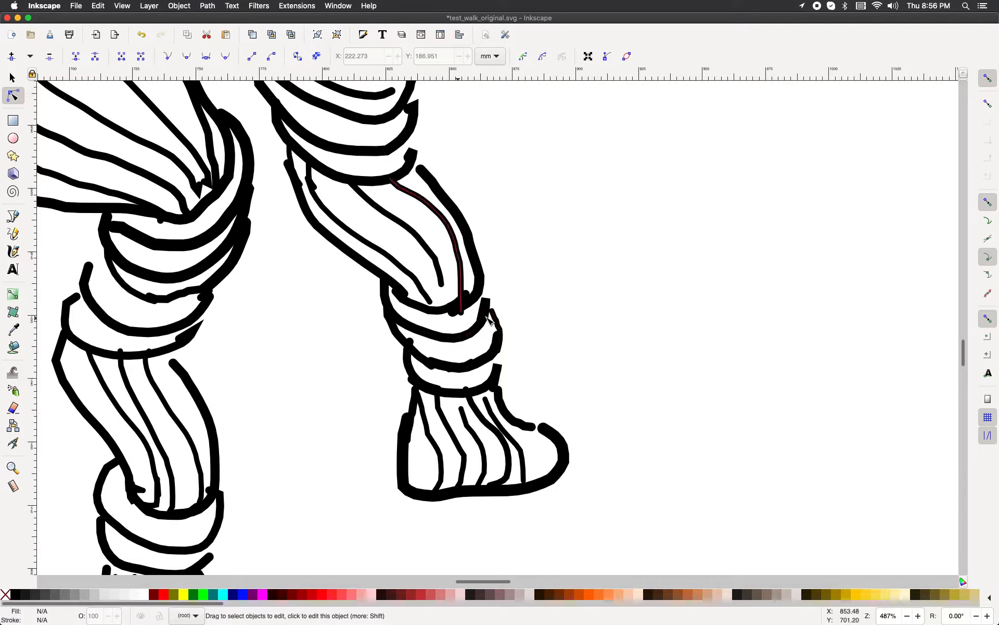
scroll(480, 304, "up", 6)
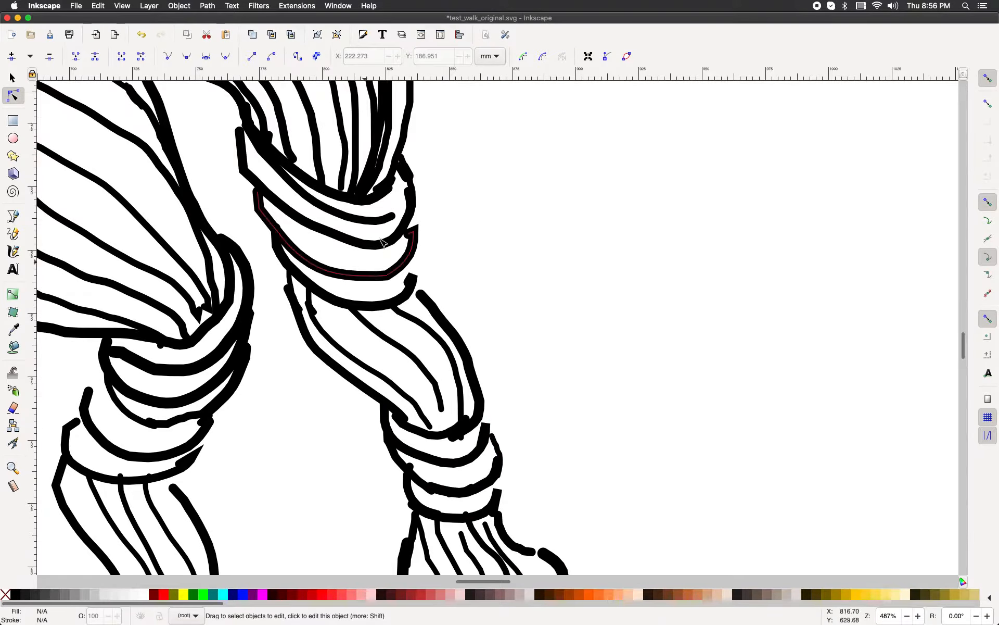
scroll(409, 299, "down", 4)
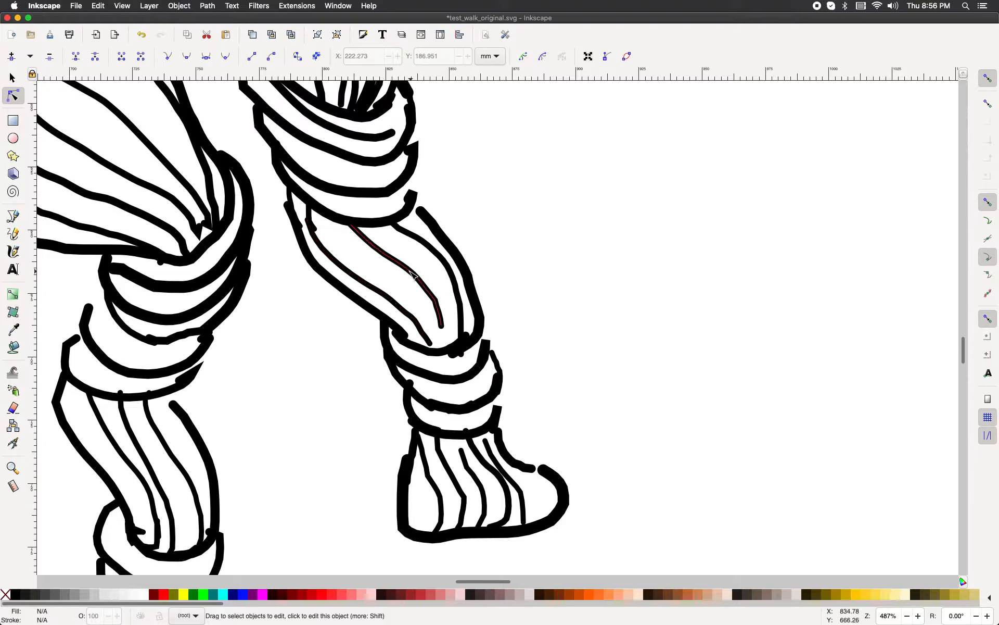
scroll(415, 274, "up", 6)
scroll(415, 275, "down", 4)
scroll(415, 276, "down", 4)
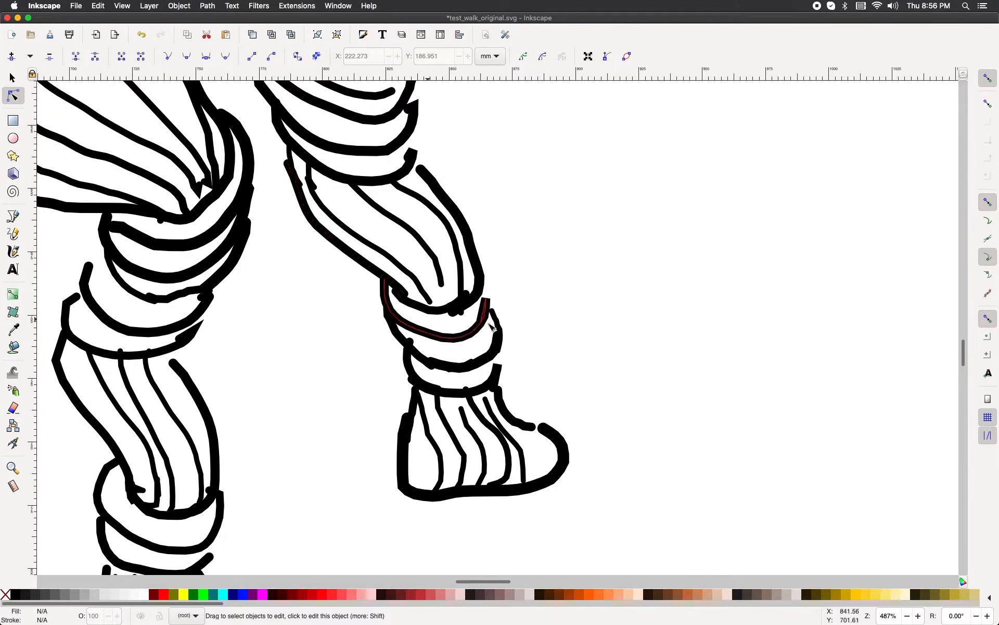
scroll(497, 349, "down", 2)
scroll(497, 349, "up", 2)
scroll(502, 290, "up", 5)
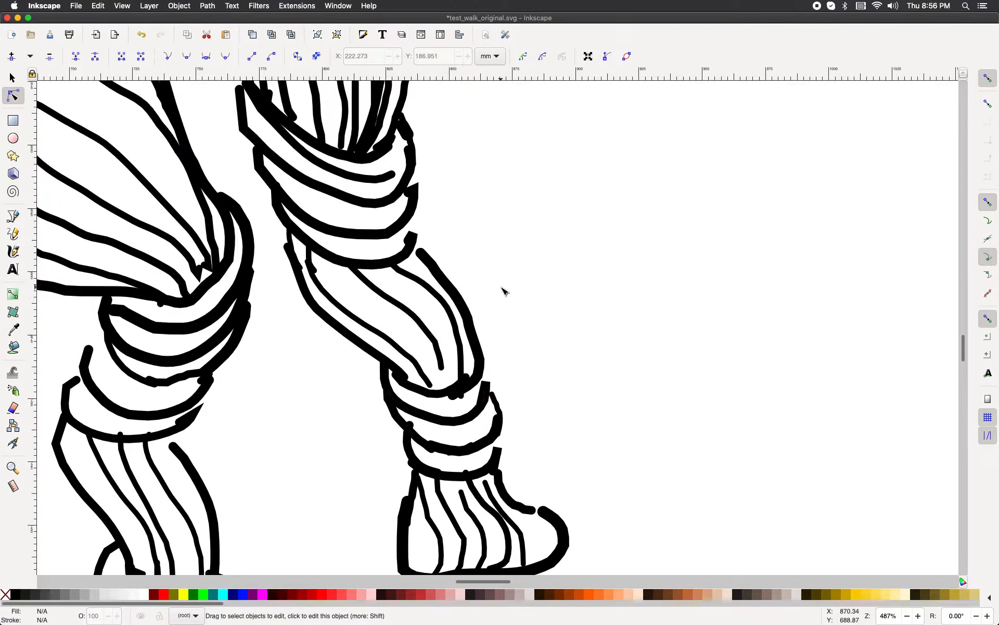
scroll(505, 422, "down", 5)
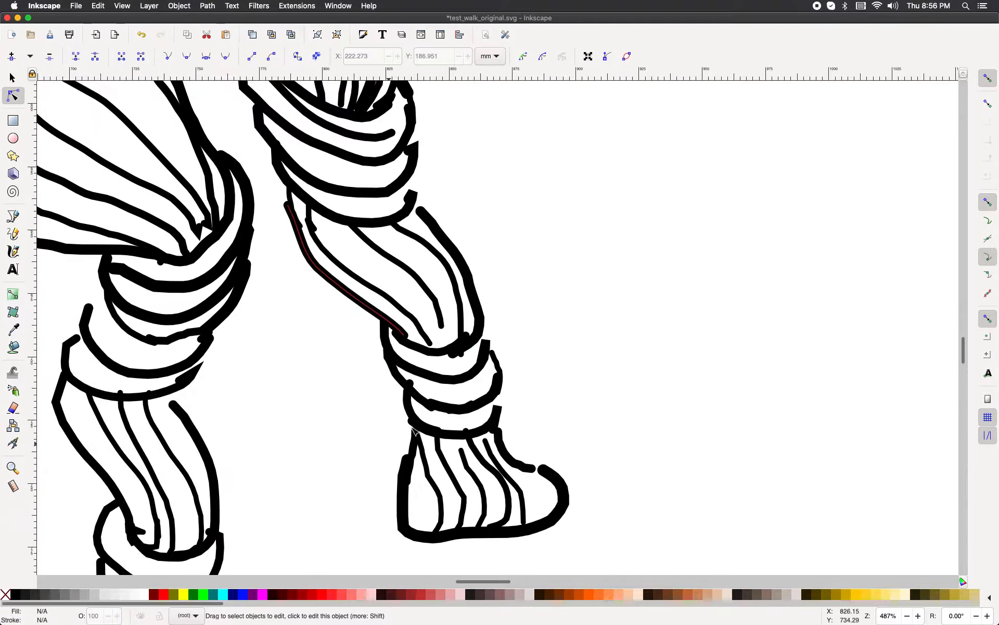
scroll(441, 429, "up", 2)
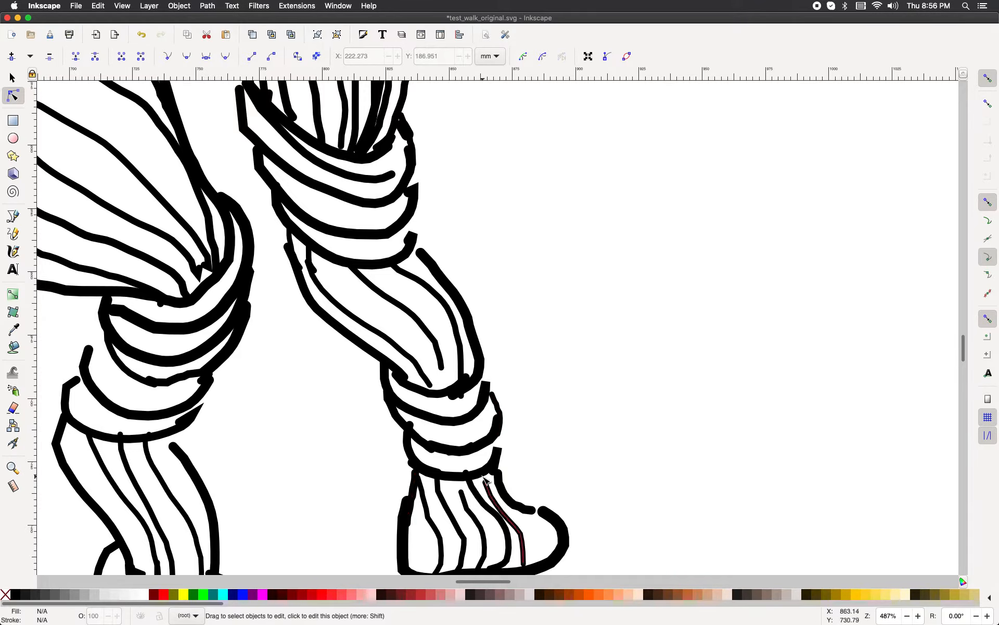
scroll(416, 448, "down", 5)
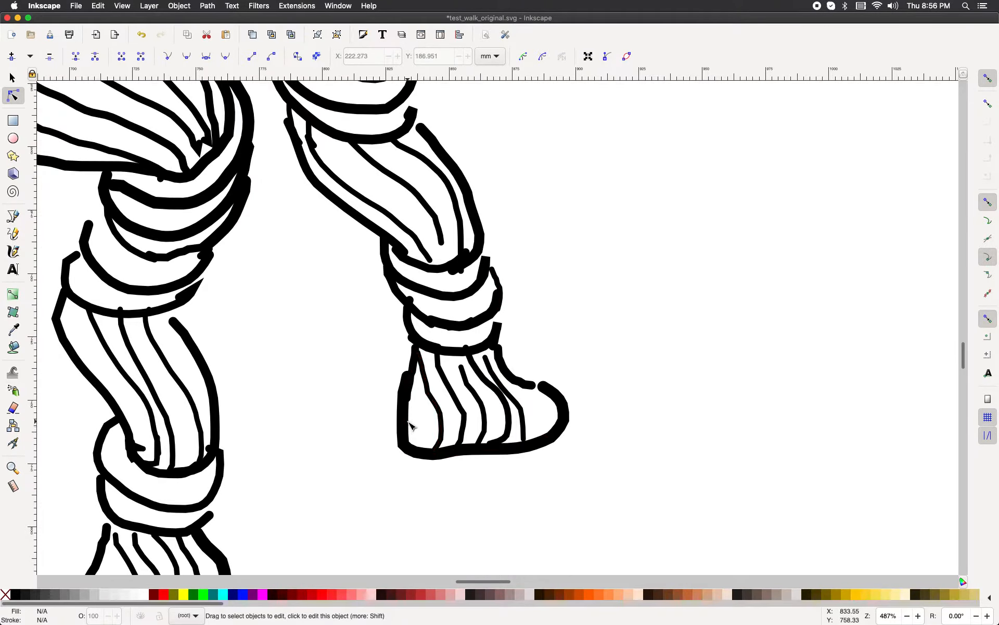
scroll(409, 438, "up", 2)
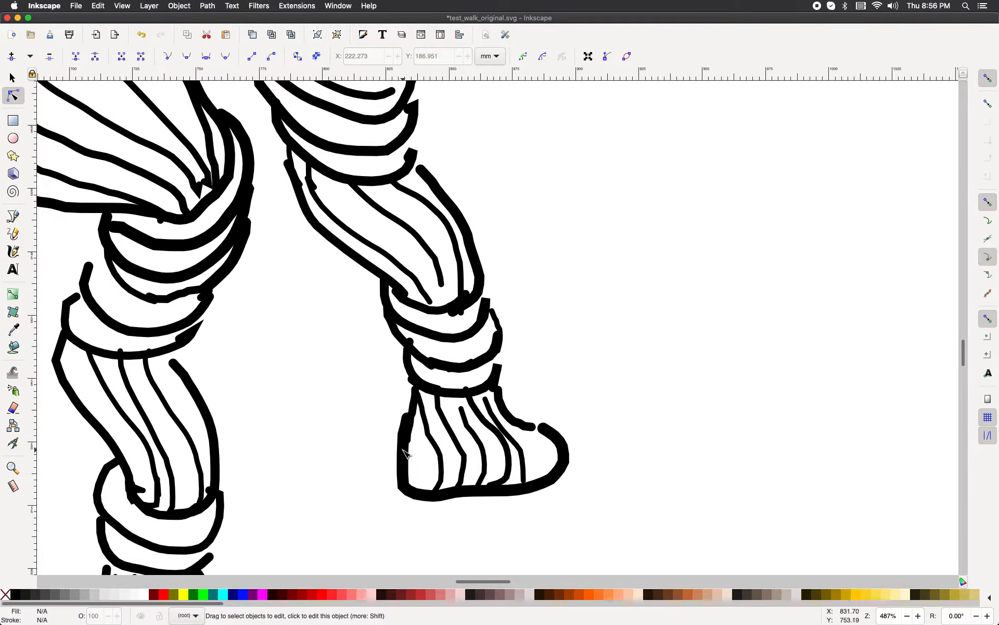
Step: Select all the strokes of the right foot and its ankle bands and combine them into one path
left_click(407, 454)
left_click(436, 456, "shift")
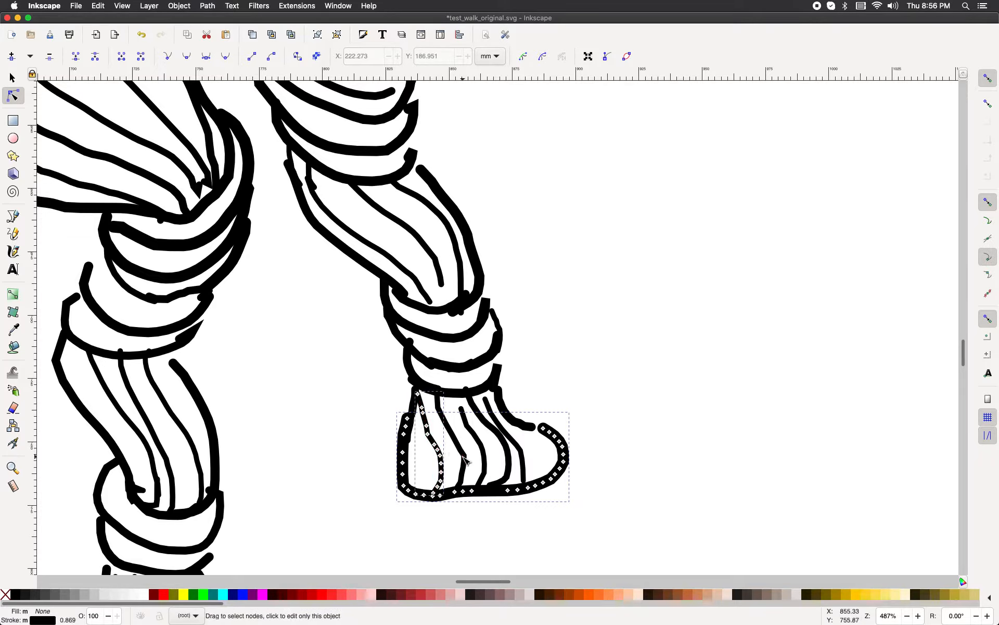
left_click(464, 458, "shift")
left_click(508, 466, "shift")
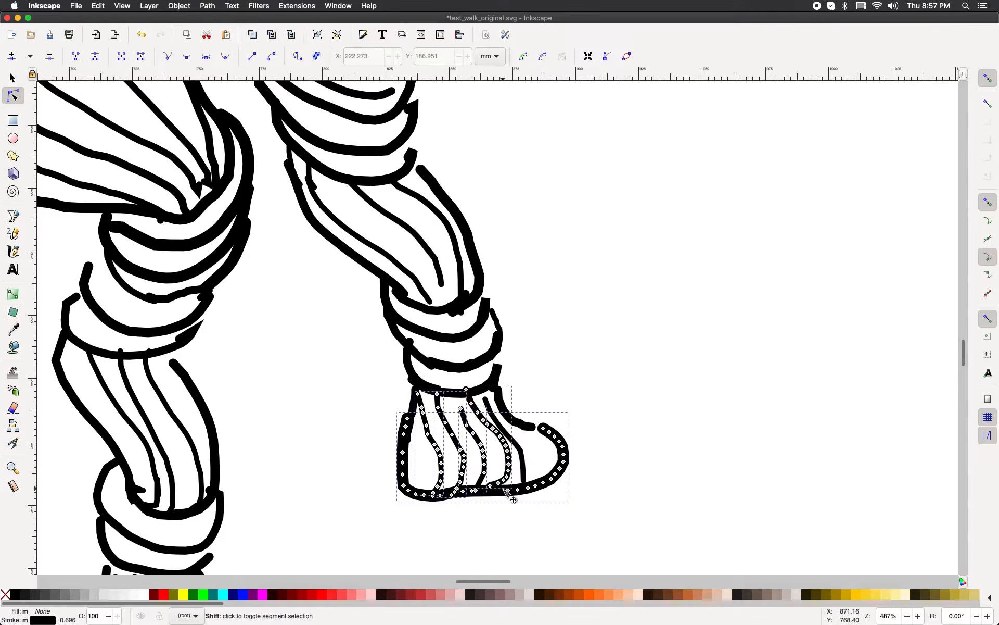
left_click(494, 492, "shift")
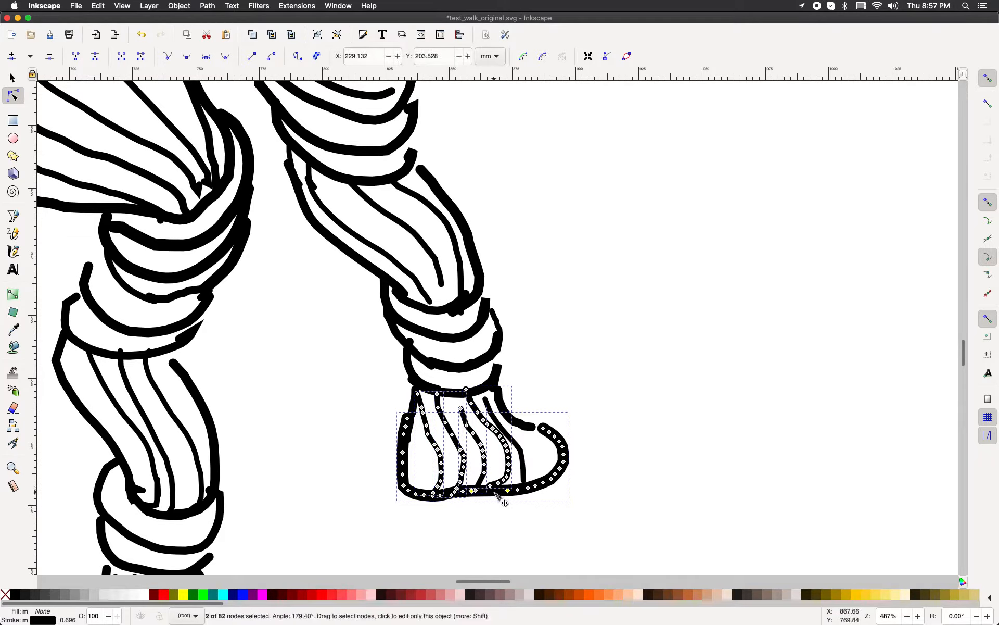
left_click(534, 432, "shift")
left_click(449, 396, "shift")
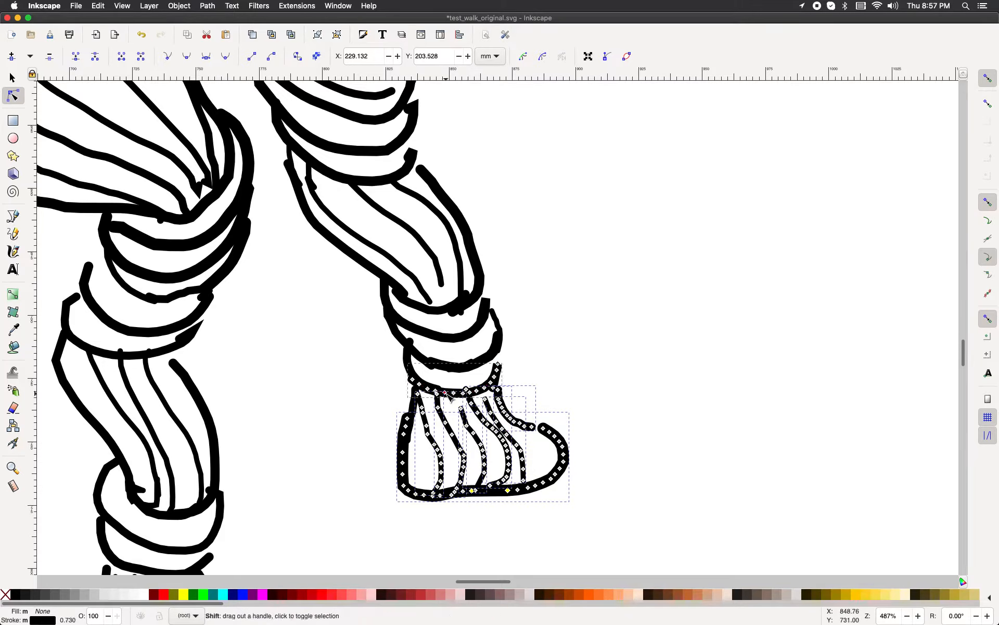
left_click(442, 368, "shift")
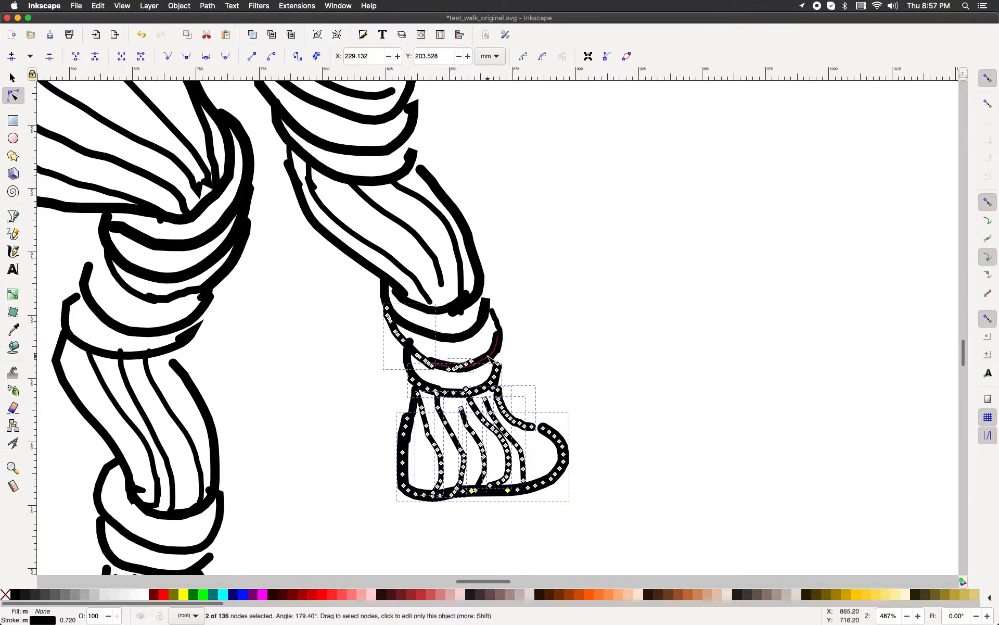
left_click(488, 331, "shift")
left_click(499, 328, "shift")
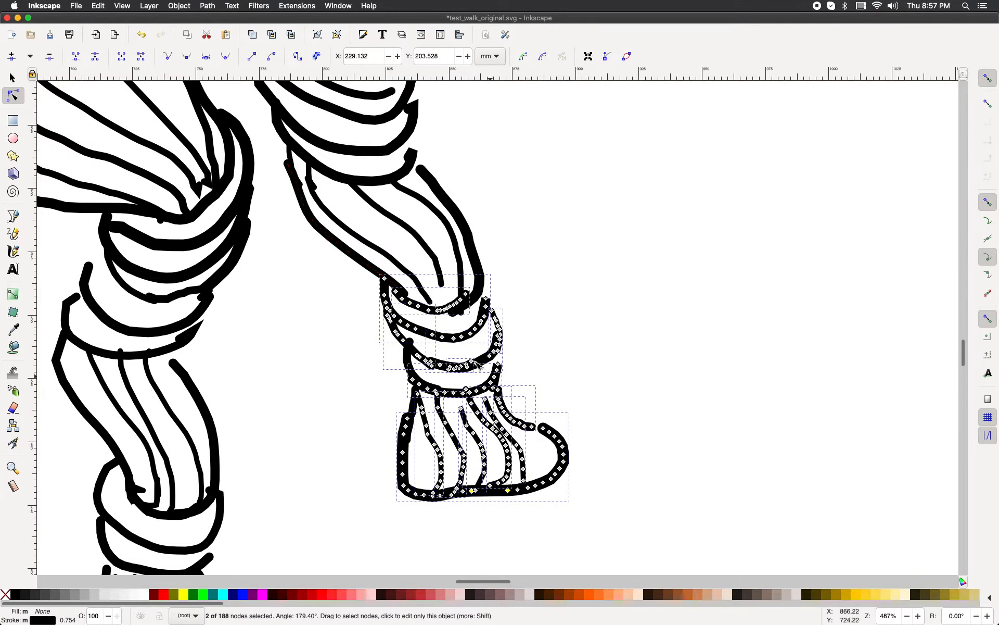
left_click(420, 410, "shift")
left_click(208, 5)
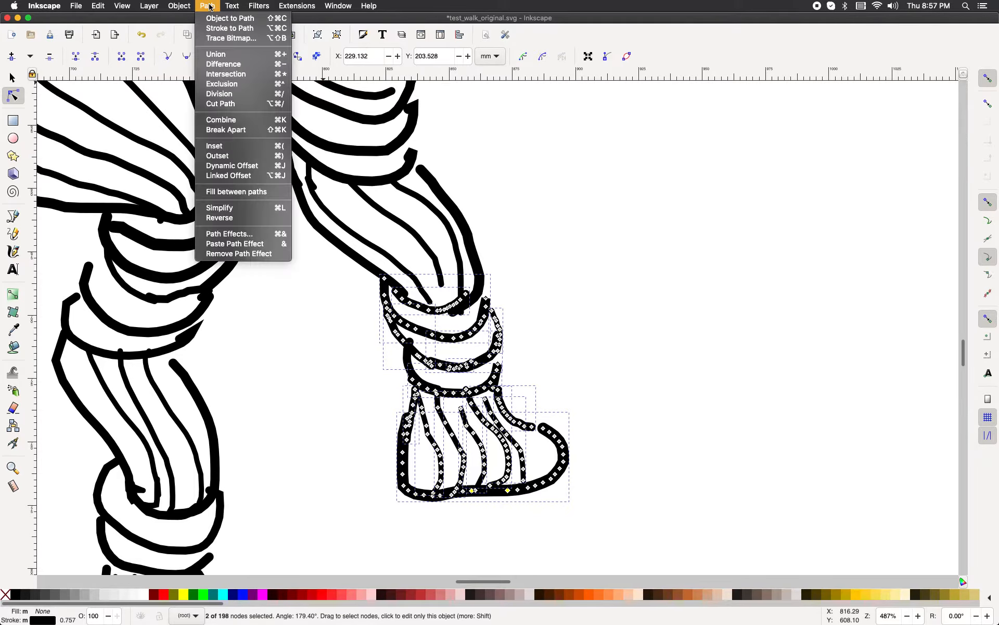
left_click(234, 120)
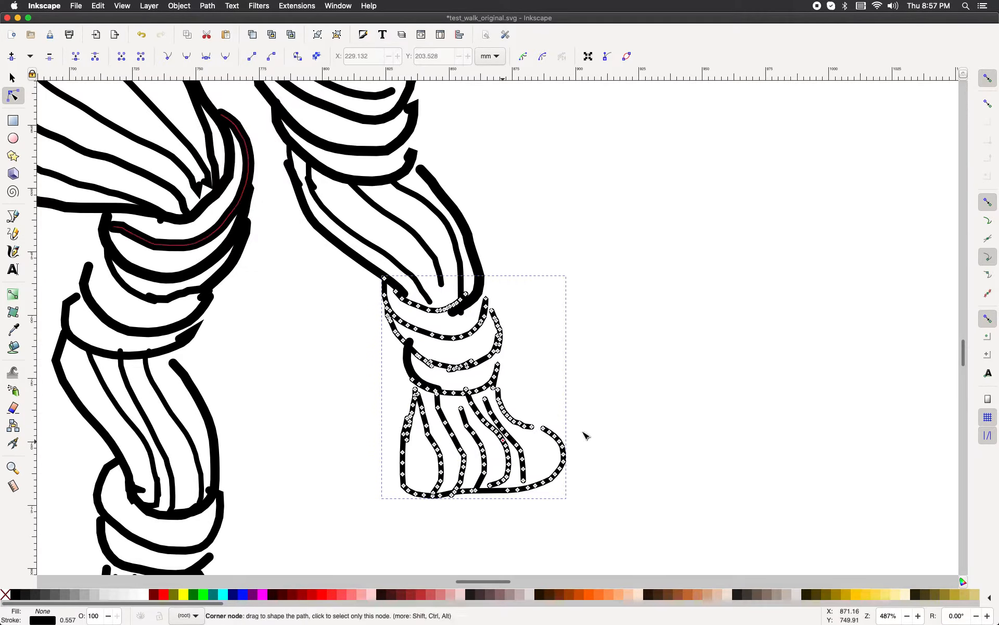
left_click(531, 389)
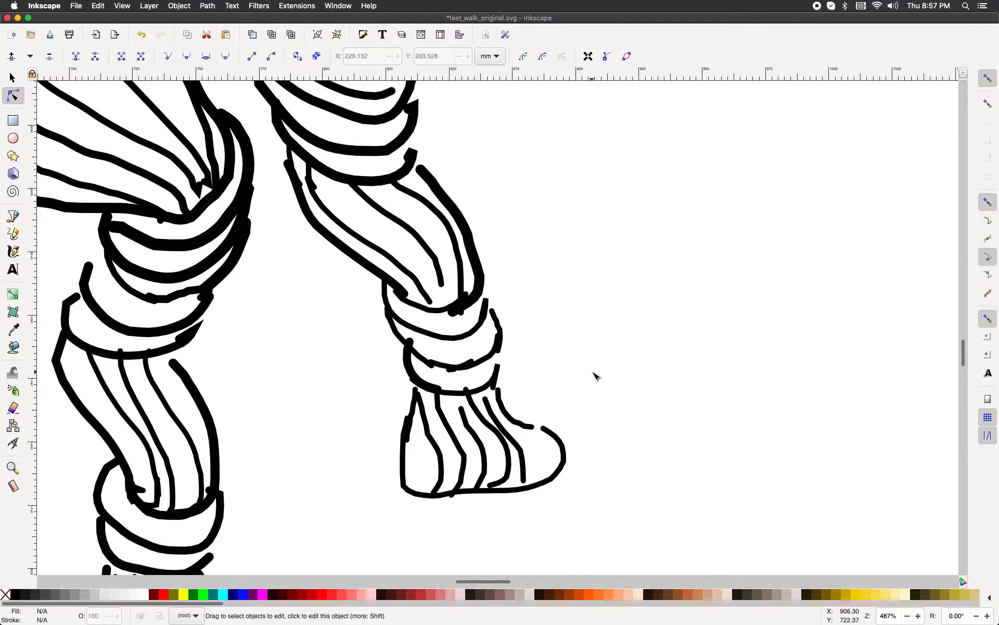
Step: Select the strokes of the right leg's shin above the ankle bands together
scroll(596, 376, "up", 5)
scroll(595, 374, "down", 5)
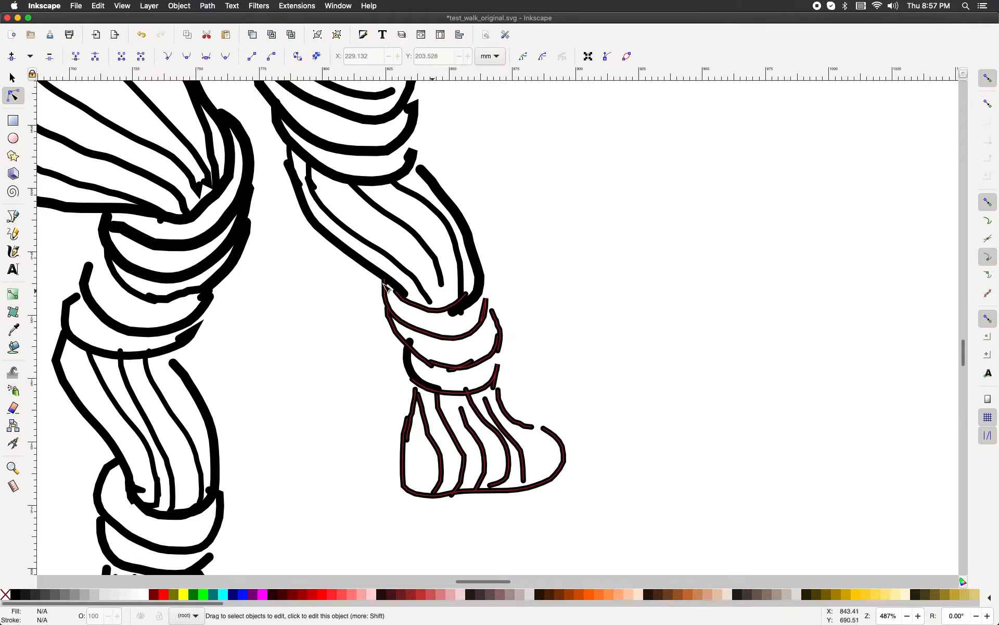
left_click(363, 265)
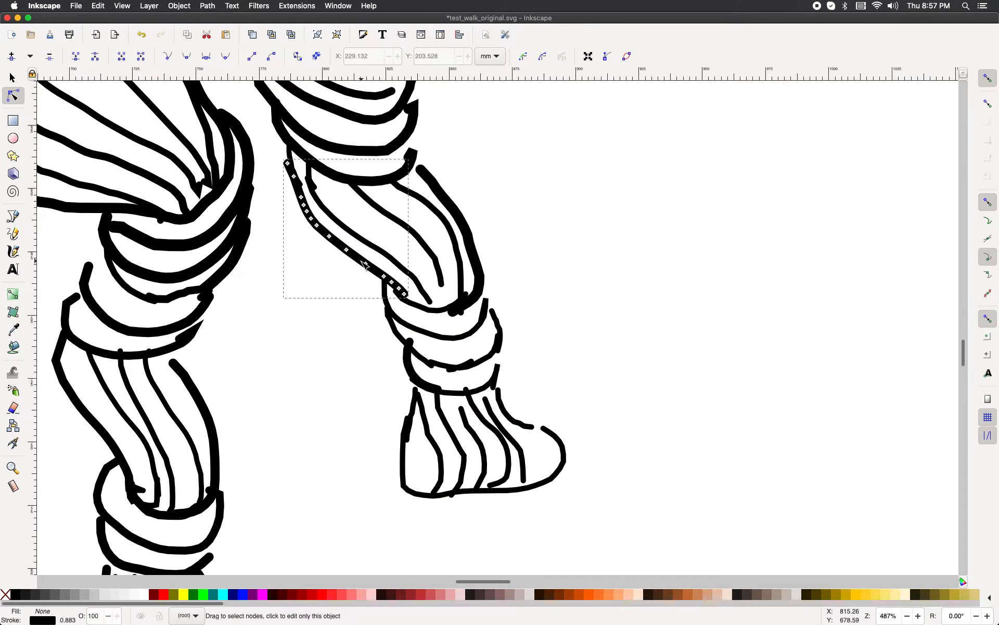
left_click(395, 264, "shift")
left_click(428, 259, "shift")
left_click(458, 259, "shift")
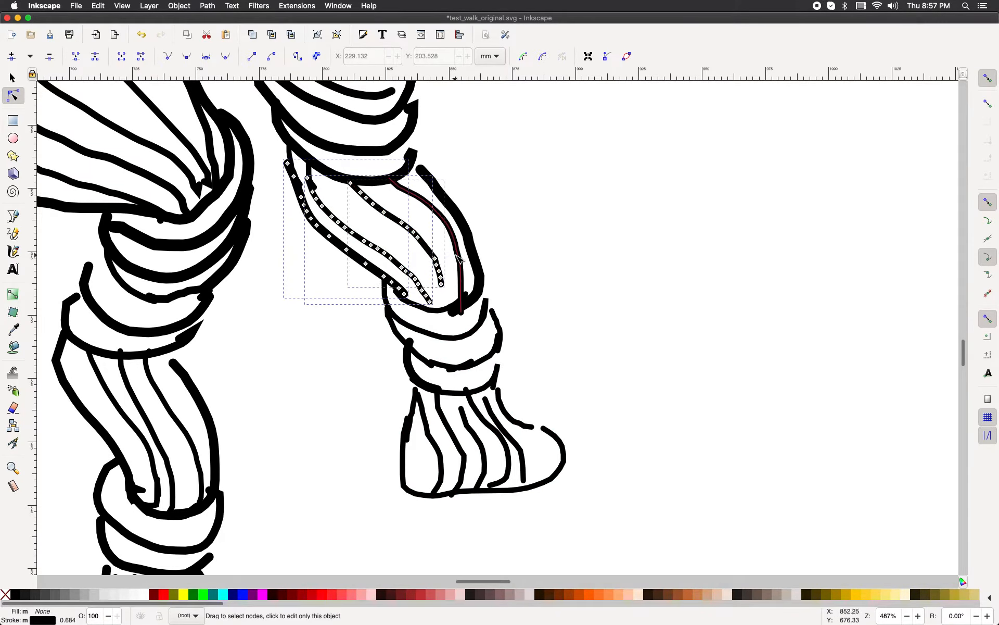
left_click(472, 252, "shift")
scroll(508, 268, "up", 5)
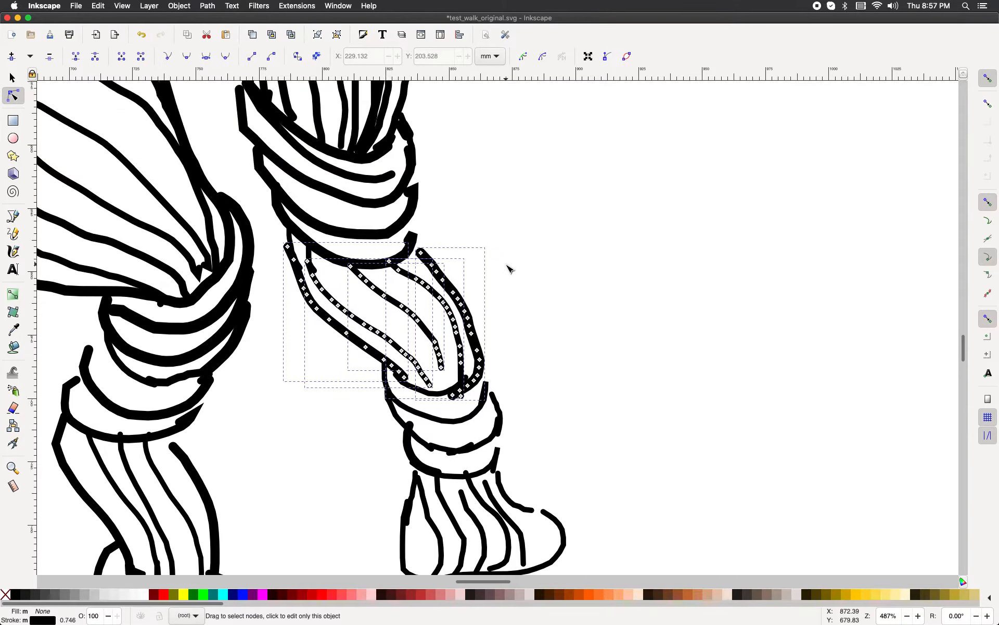
Step: Try to add the knee bands above the shin to the current selection of shin strokes
left_click(295, 272, "shift")
left_click(315, 265, "shift")
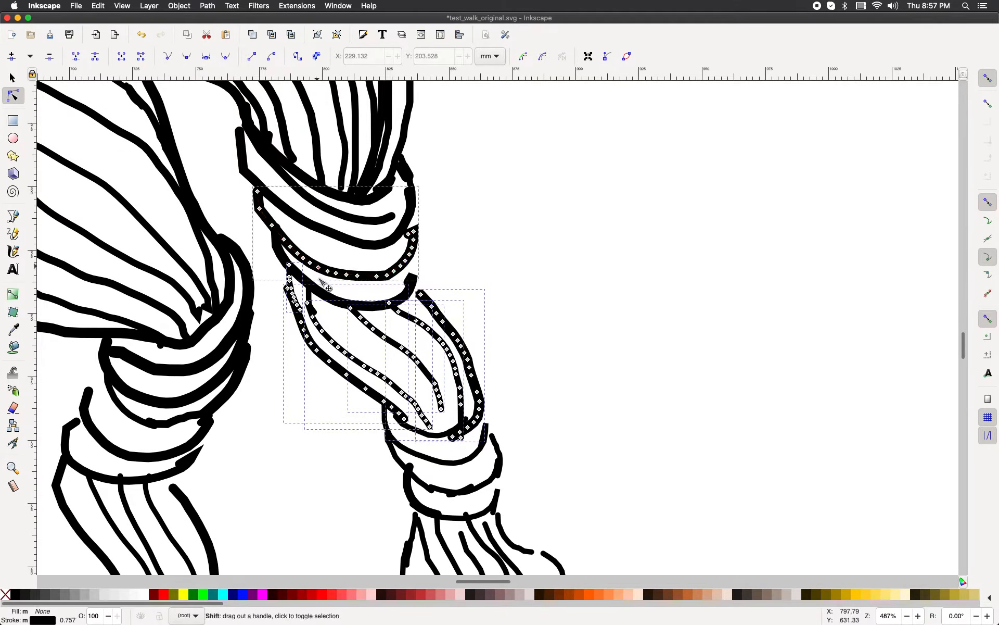
left_click(321, 292, "shift")
left_click(348, 239, "shift")
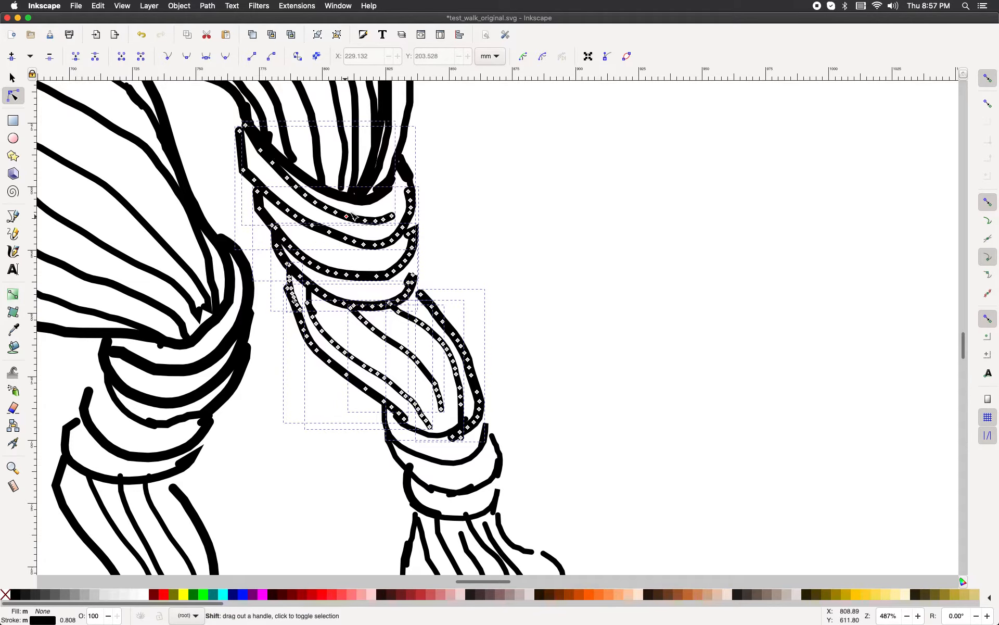
left_click(362, 206, "shift")
left_click(365, 193, "shift")
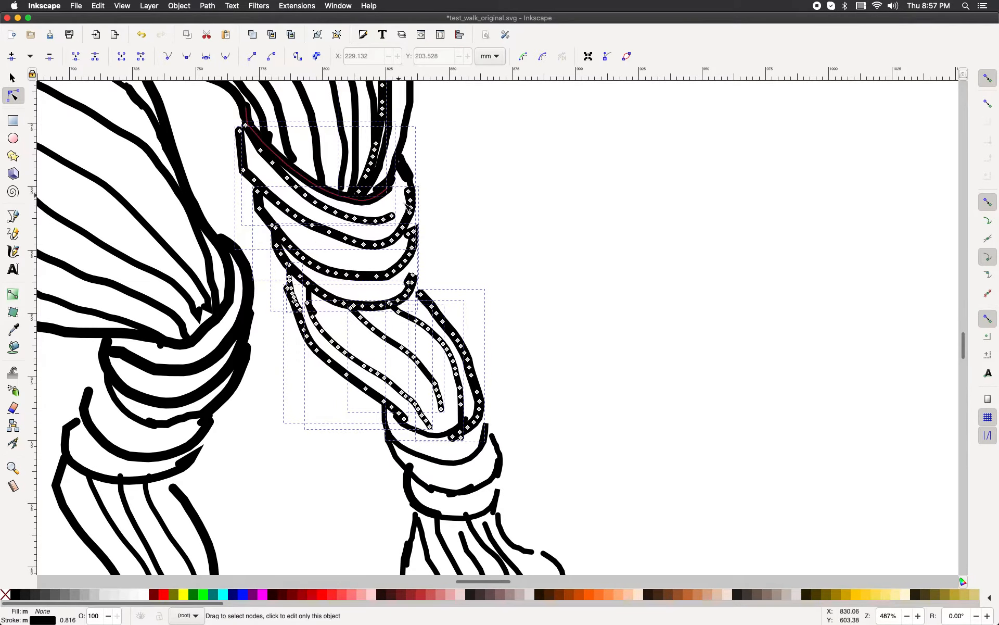
scroll(375, 194, "up", 3)
left_click(382, 191, "shift")
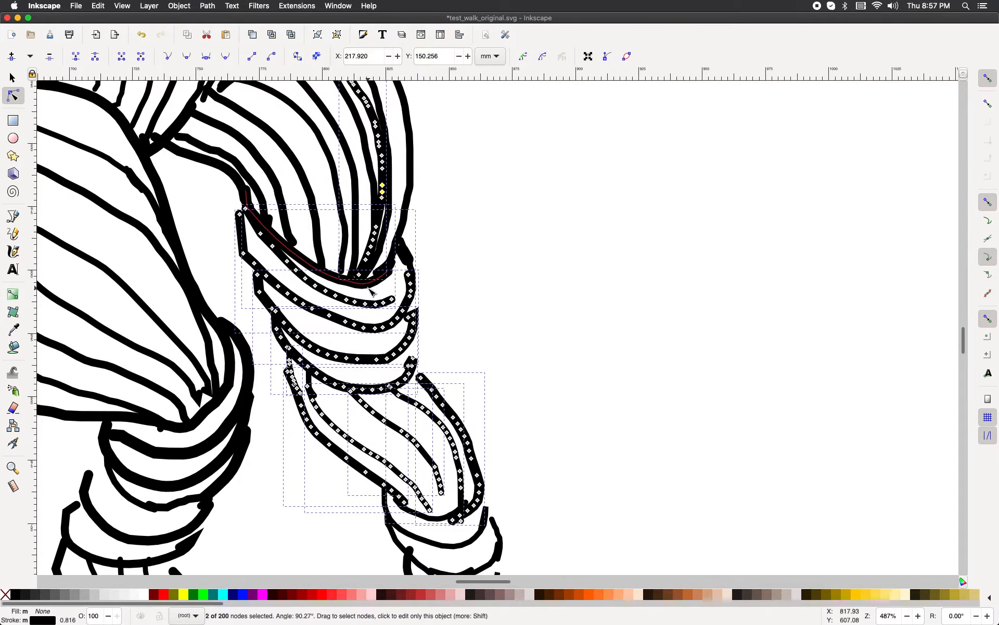
left_click(375, 281, "shift")
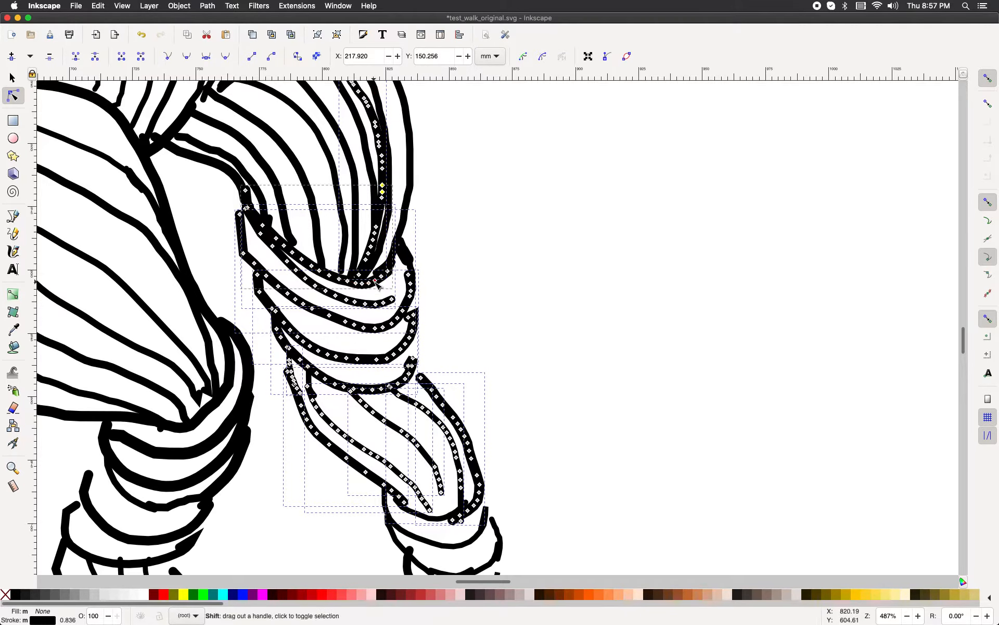
scroll(384, 234, "down", 3)
scroll(383, 235, "up", 8)
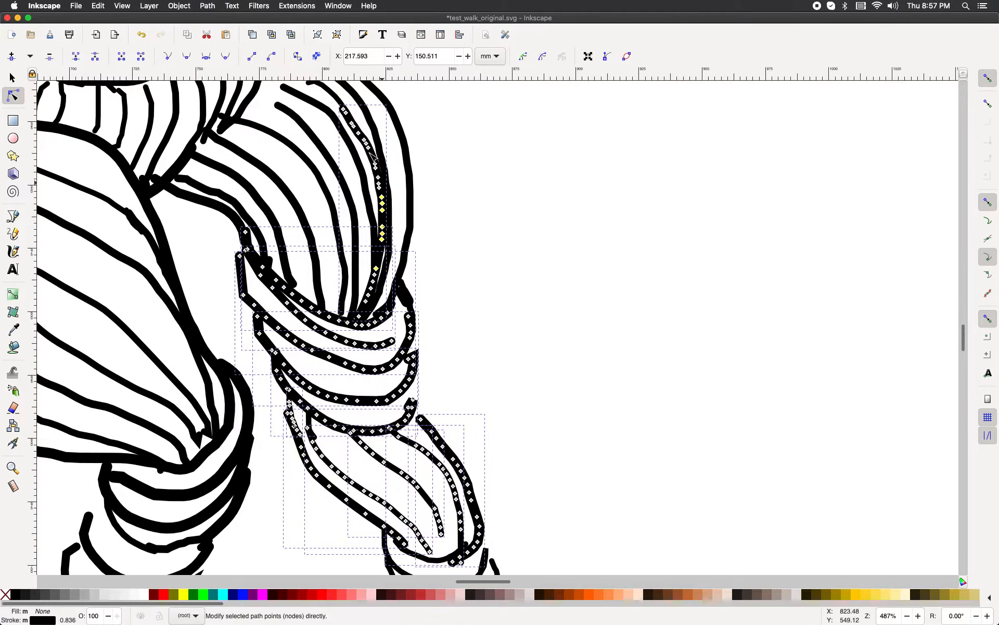
left_click(382, 198, "shift")
left_click(358, 109)
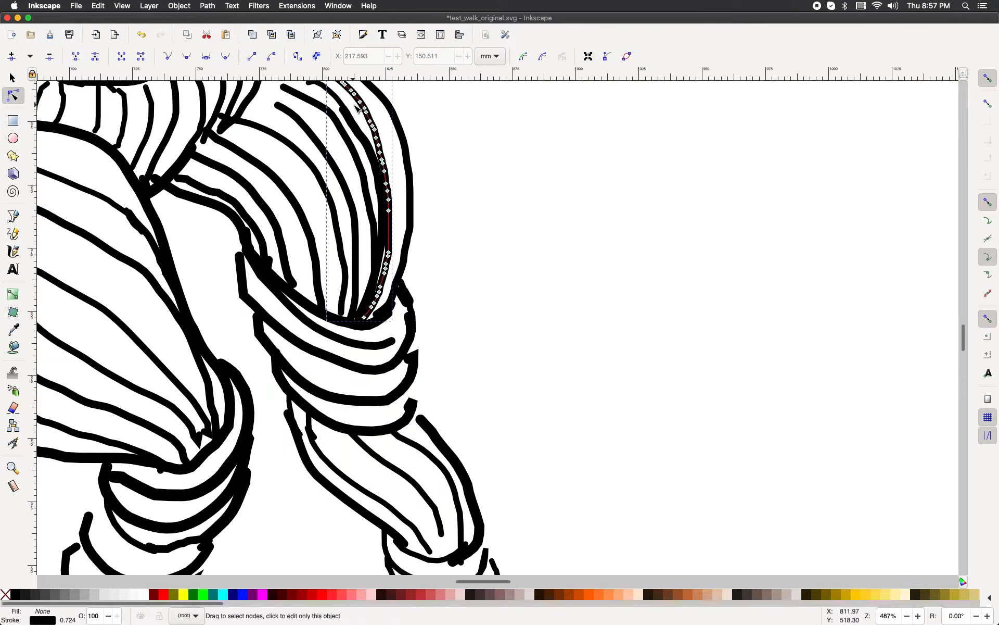
left_click(507, 198)
scroll(338, 390, "down", 3)
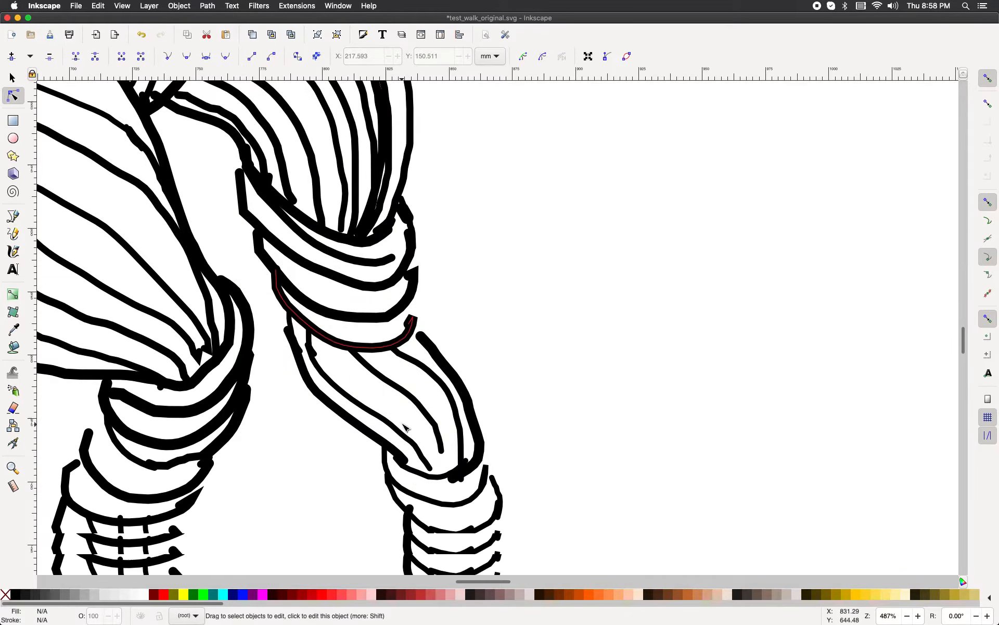
Step: Select all the knee bands of the right leg and combine them into one path, then deselect
left_click(342, 344)
left_click(350, 316, "shift")
left_click(348, 282, "shift")
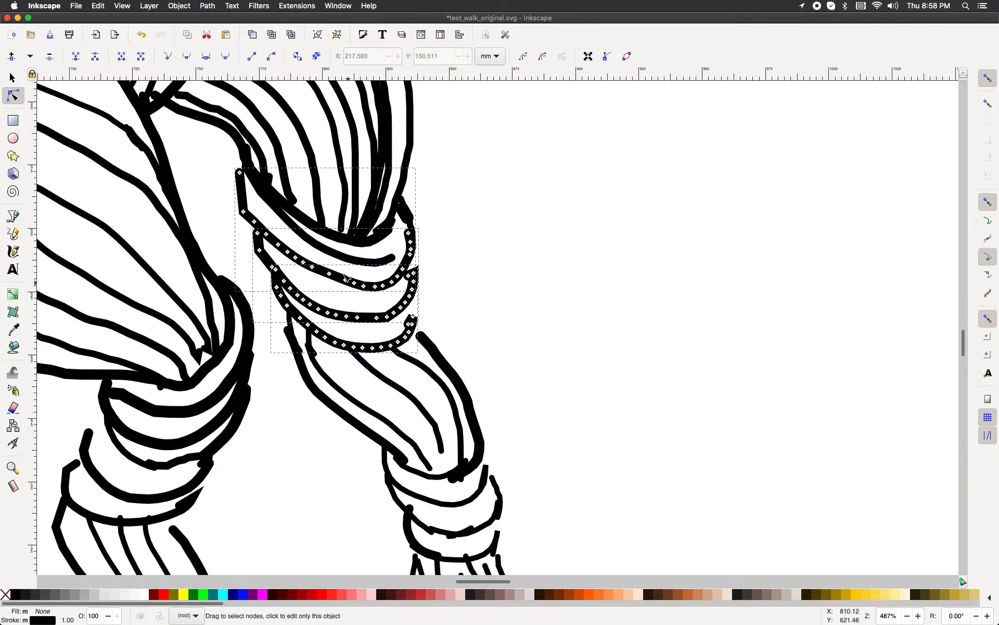
left_click(340, 255, "shift")
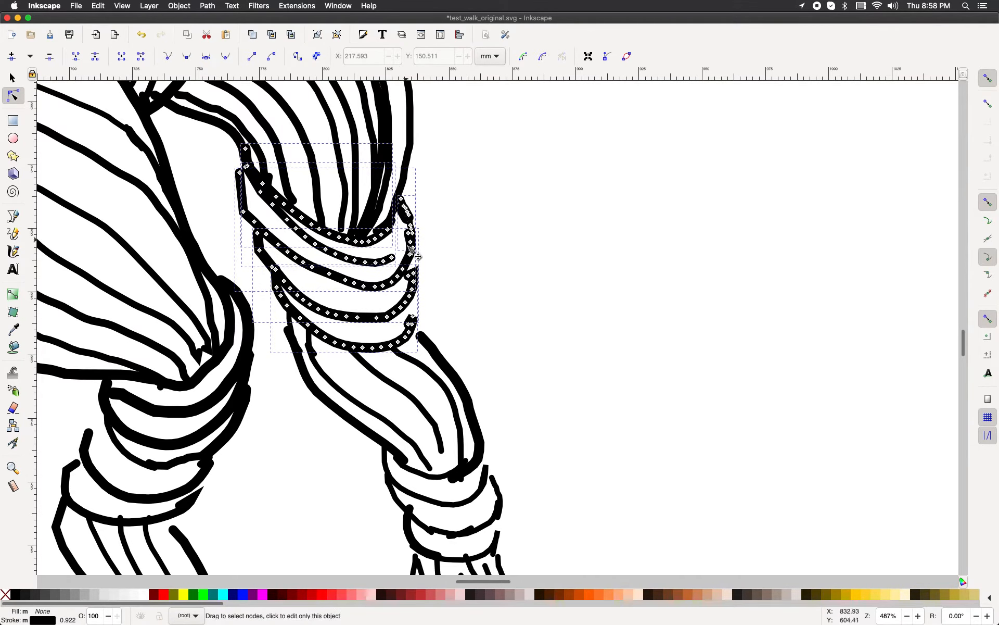
scroll(411, 253, "up", 2)
left_click(410, 273)
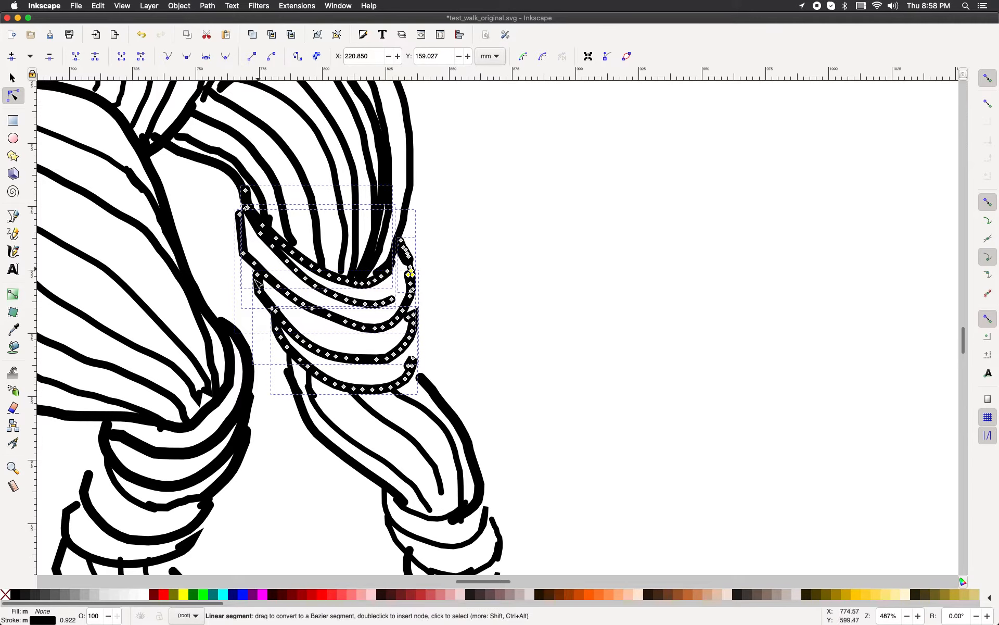
left_click(266, 301, "shift")
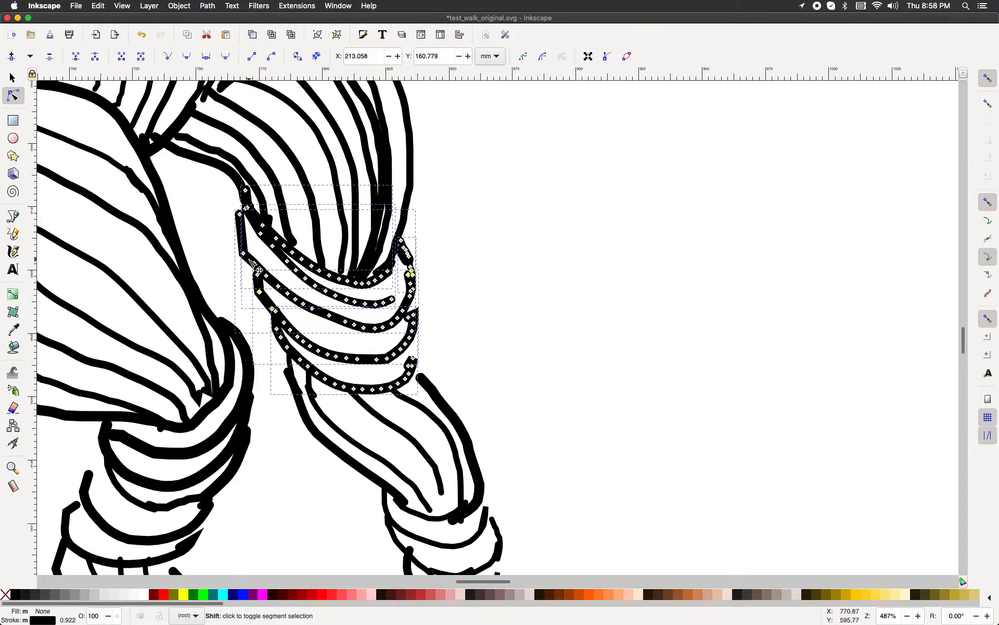
left_click(249, 259, "shift")
left_click(241, 234, "shift")
left_click(256, 218, "shift")
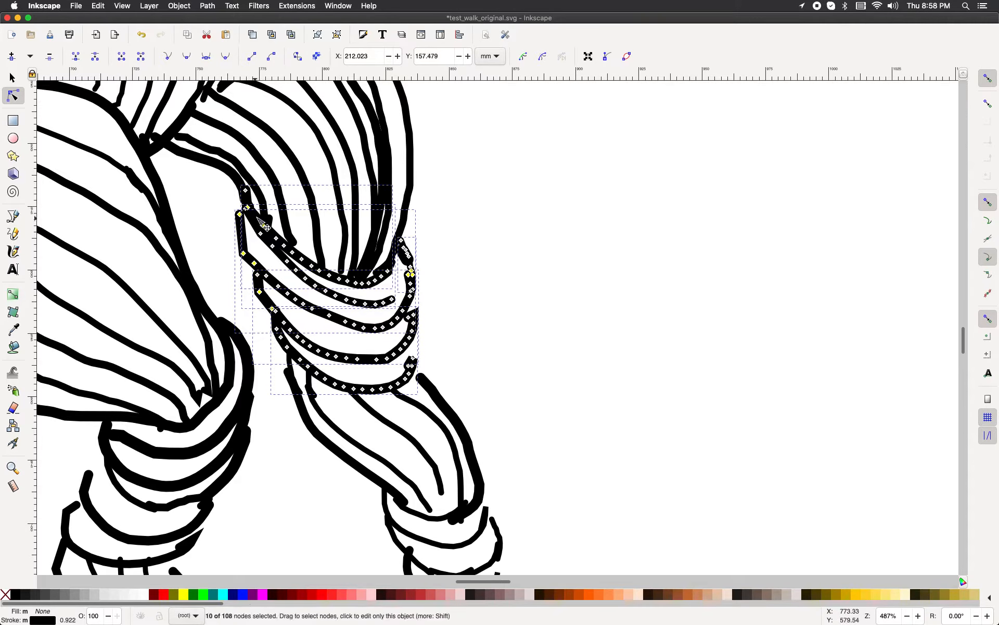
left_click(266, 225, "shift")
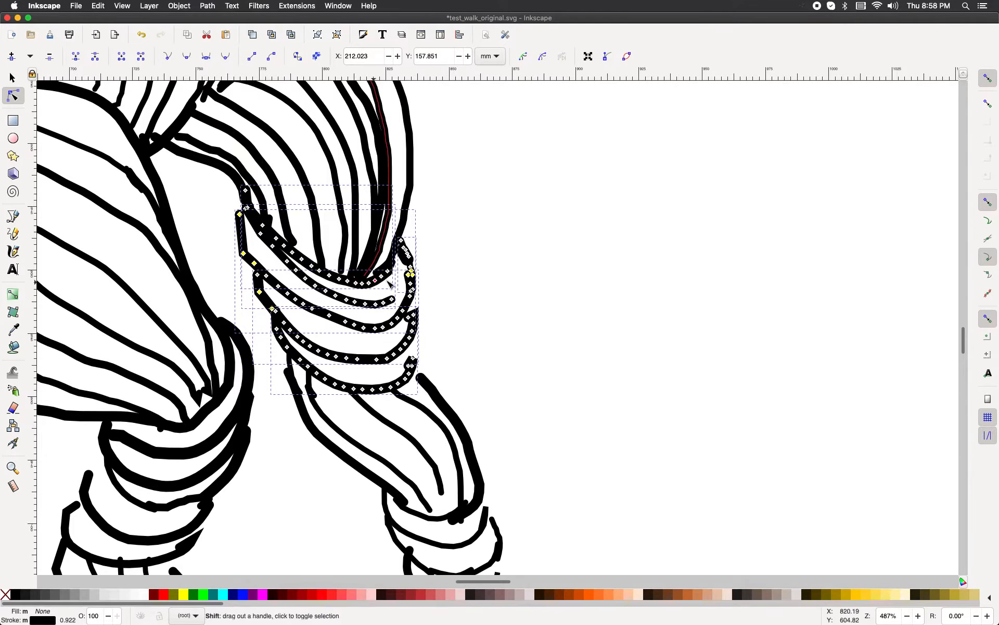
scroll(405, 285, "down", 5)
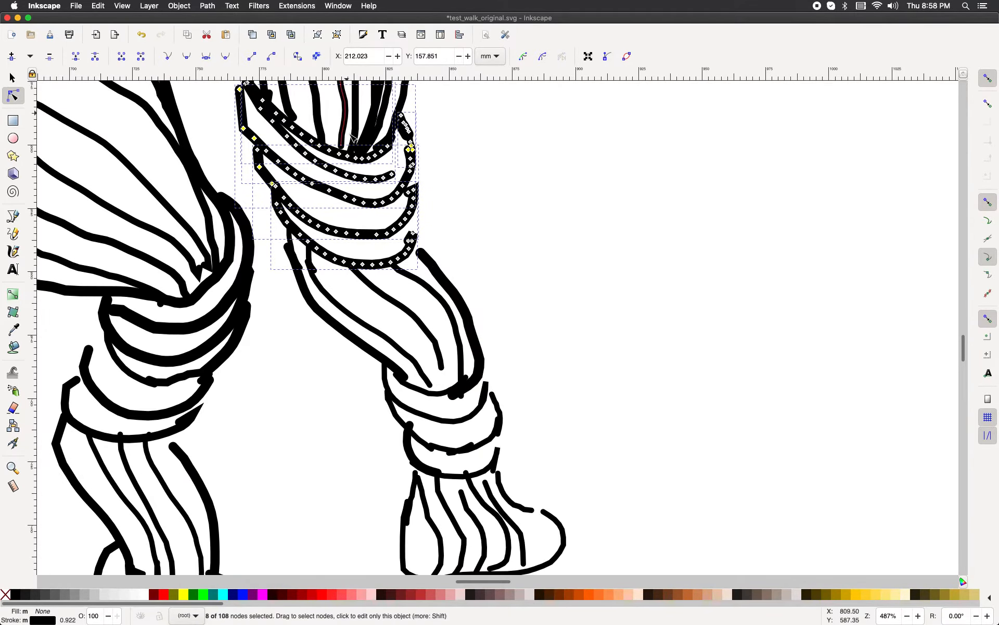
scroll(365, 234, "up", 4)
left_click(211, 7)
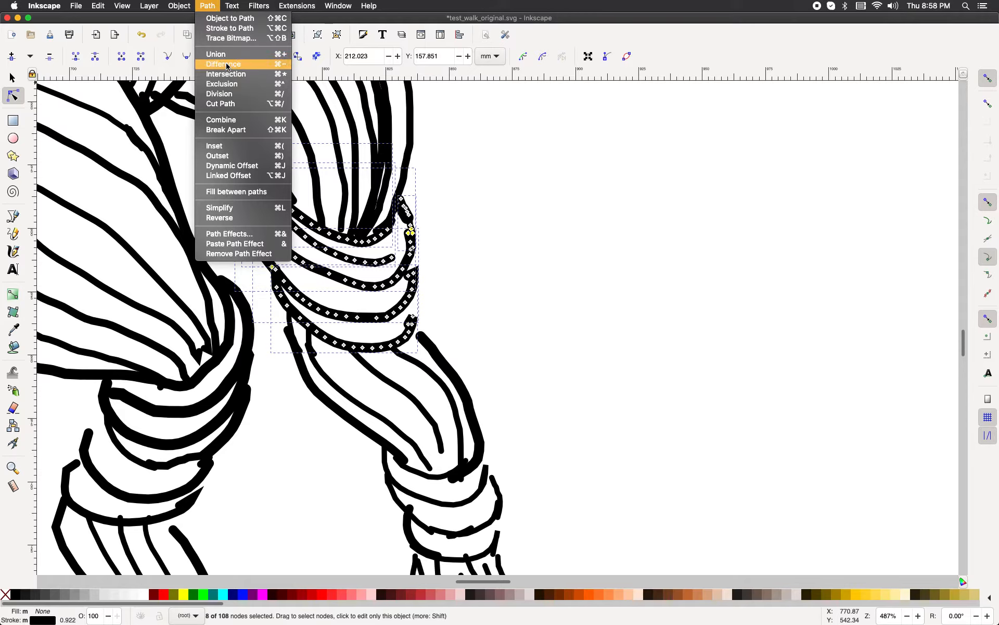
left_click(221, 120)
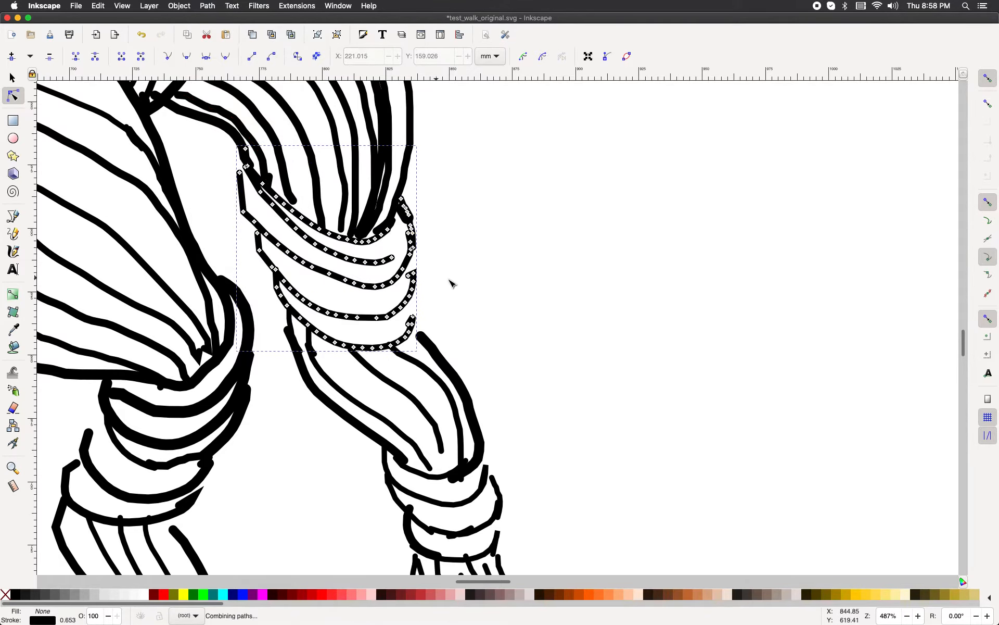
left_click(492, 354)
Step: Select the combined knee bands together with the shin strokes and combine them into one path
scroll(492, 354, "down", 4)
scroll(492, 354, "up", 12)
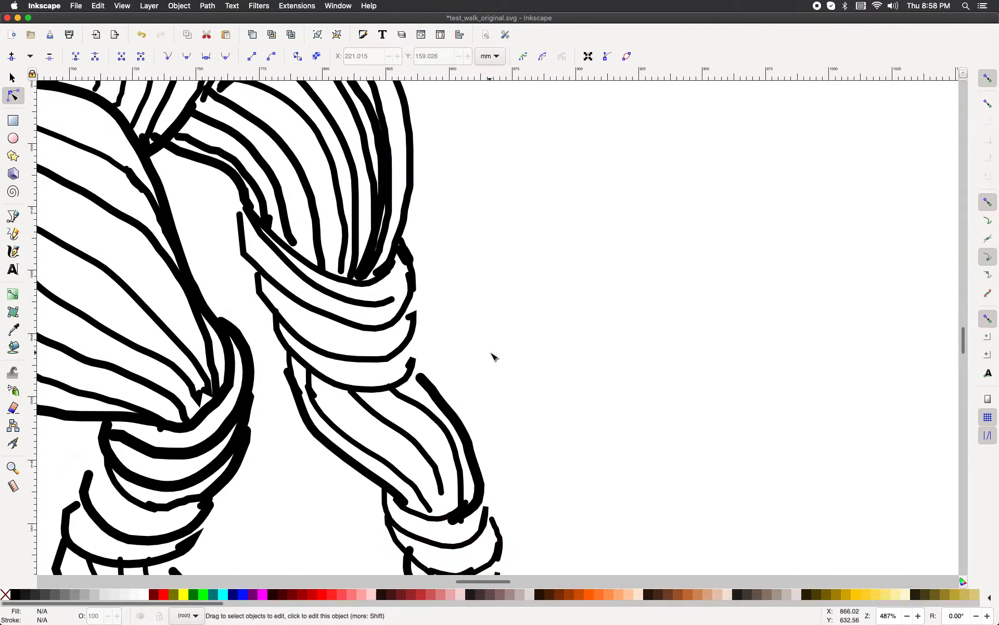
scroll(492, 357, "down", 10)
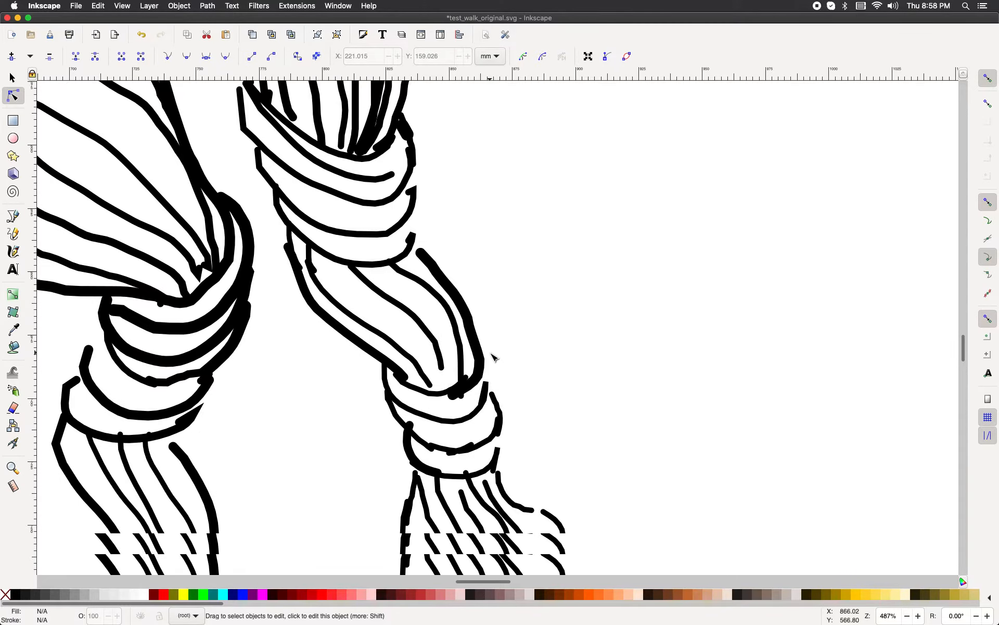
left_click(367, 205)
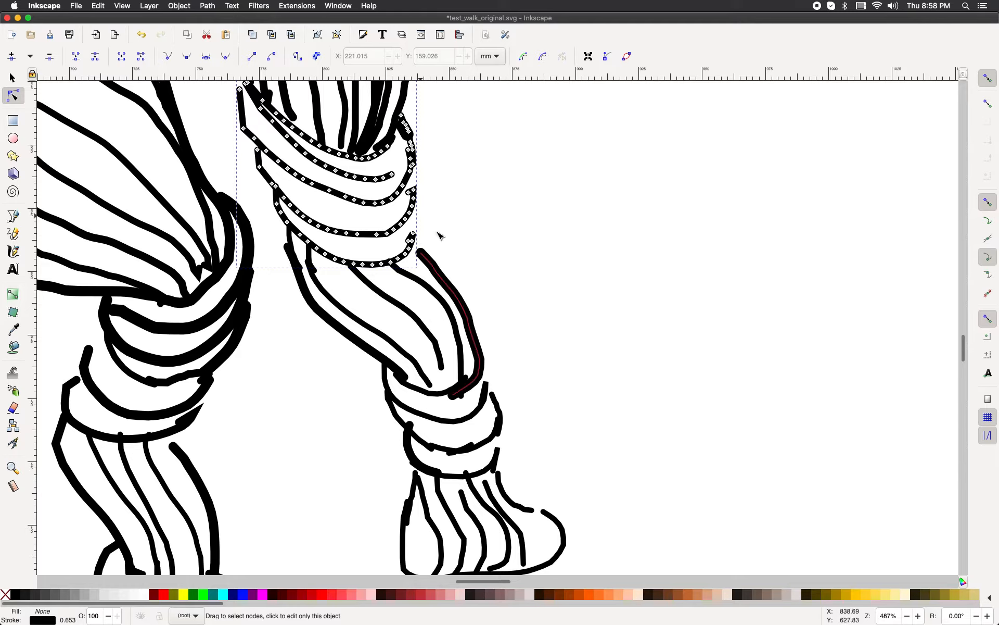
left_click(448, 290, "shift")
left_click(440, 298, "shift")
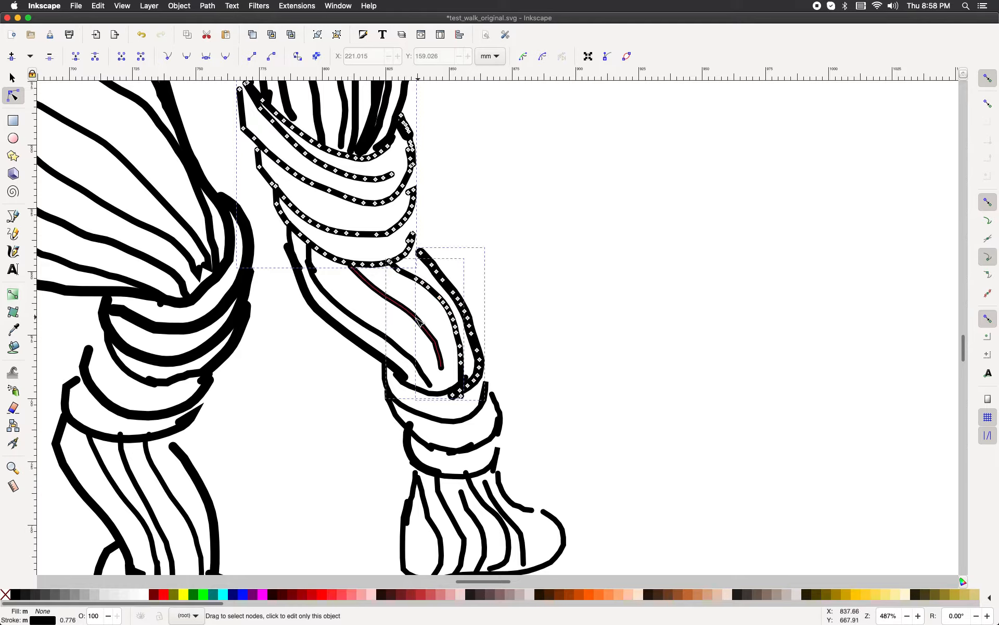
left_click(409, 312, "shift")
left_click(375, 331, "shift")
left_click(341, 331, "shift")
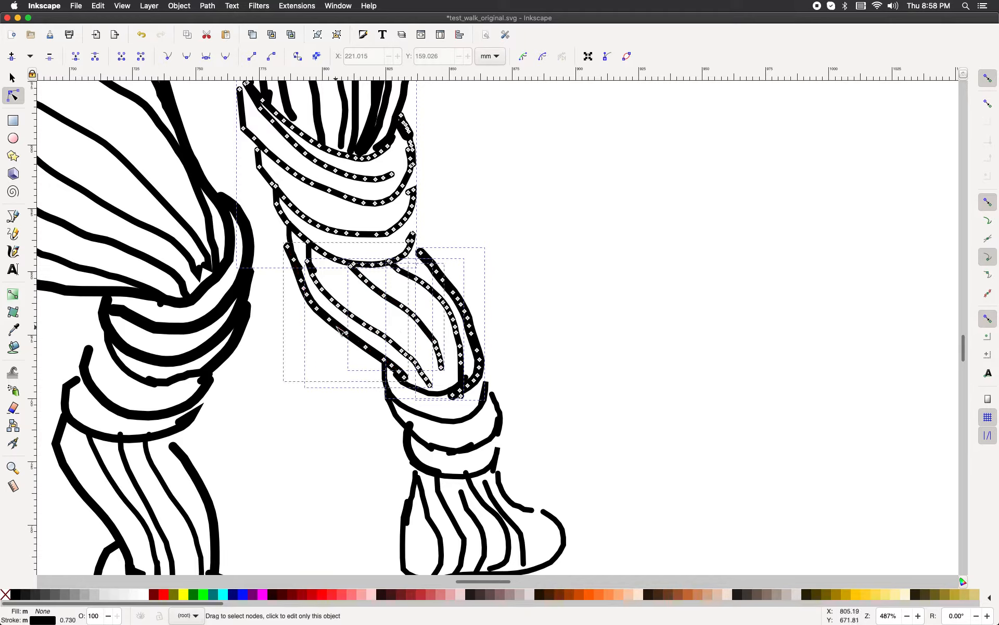
left_click(203, 7)
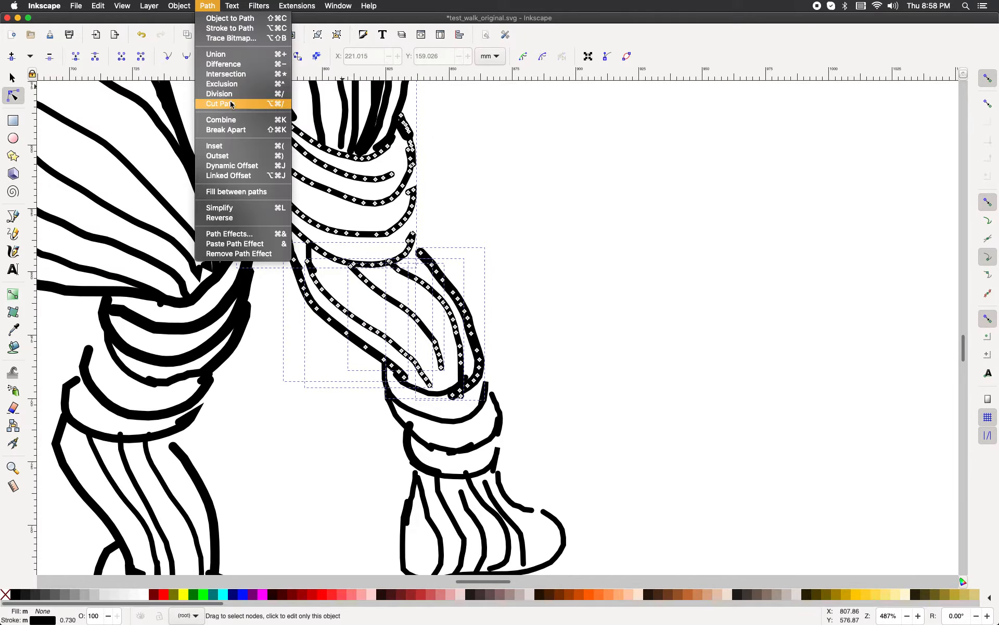
left_click(228, 120)
left_click(580, 259)
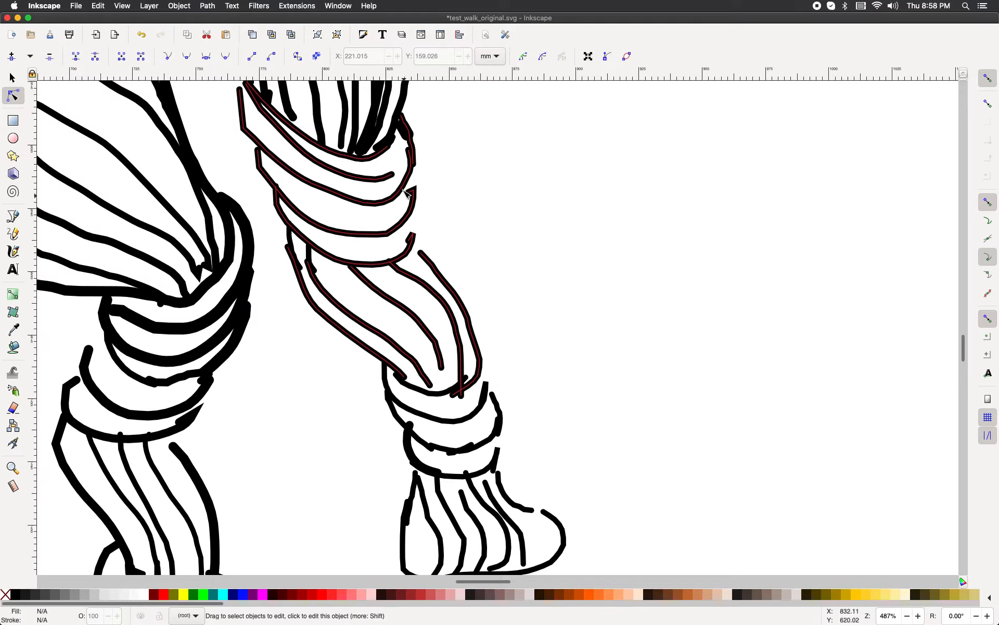
Step: Select the combined leg path and try Unlink Clone on it
left_click(406, 191)
scroll(611, 361, "down", 10)
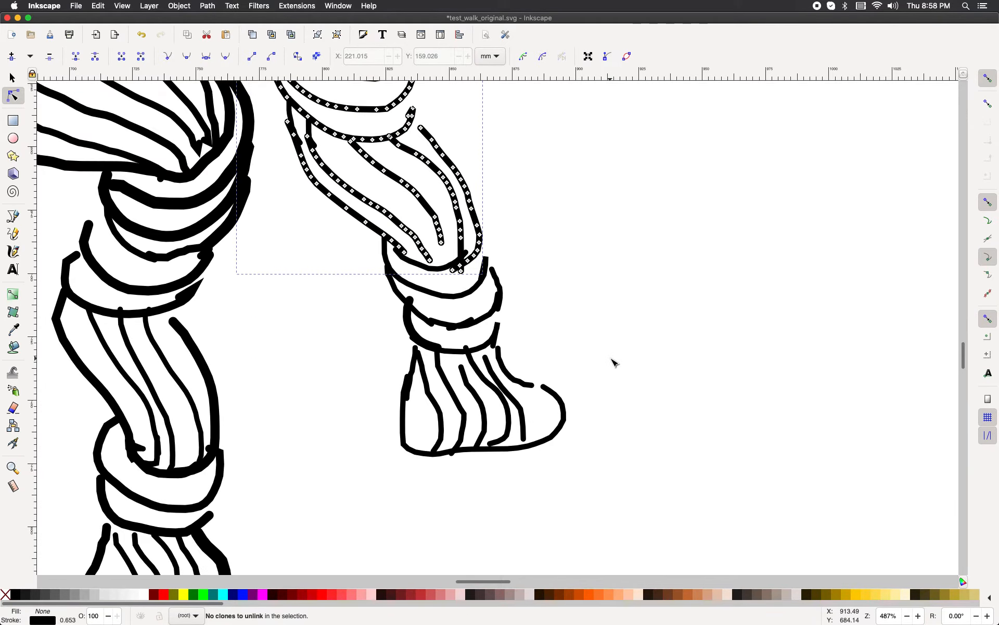
left_click(474, 200)
key("shift+alt+d")
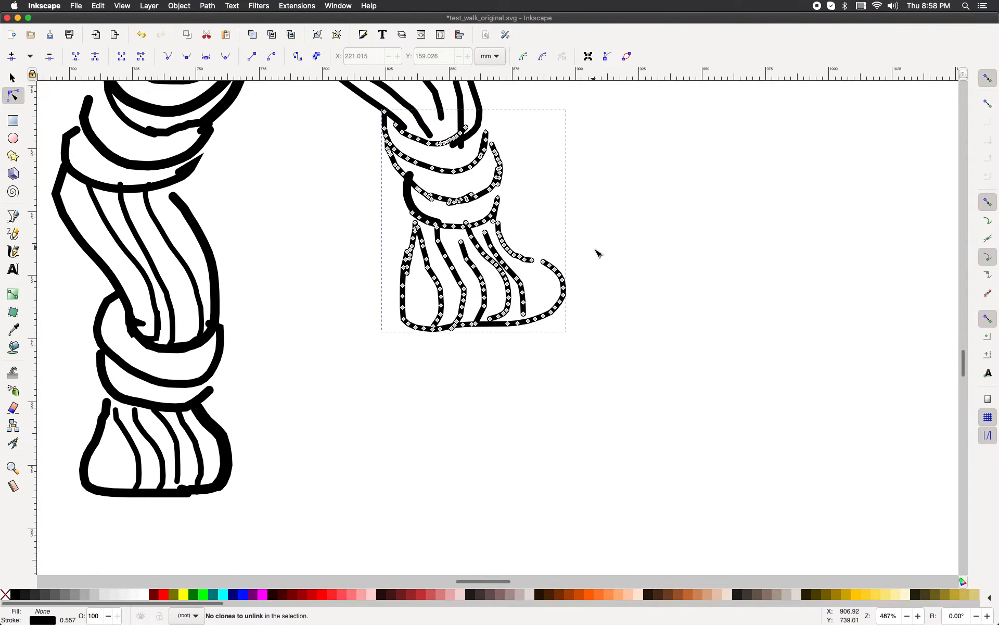
scroll(596, 253, "up", 8)
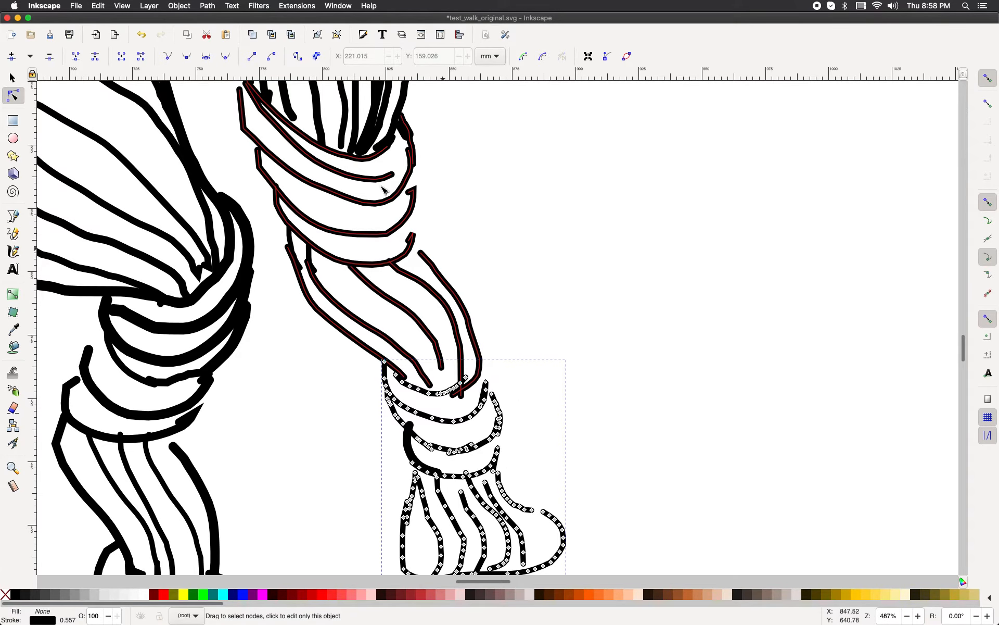
scroll(426, 213, "up", 7)
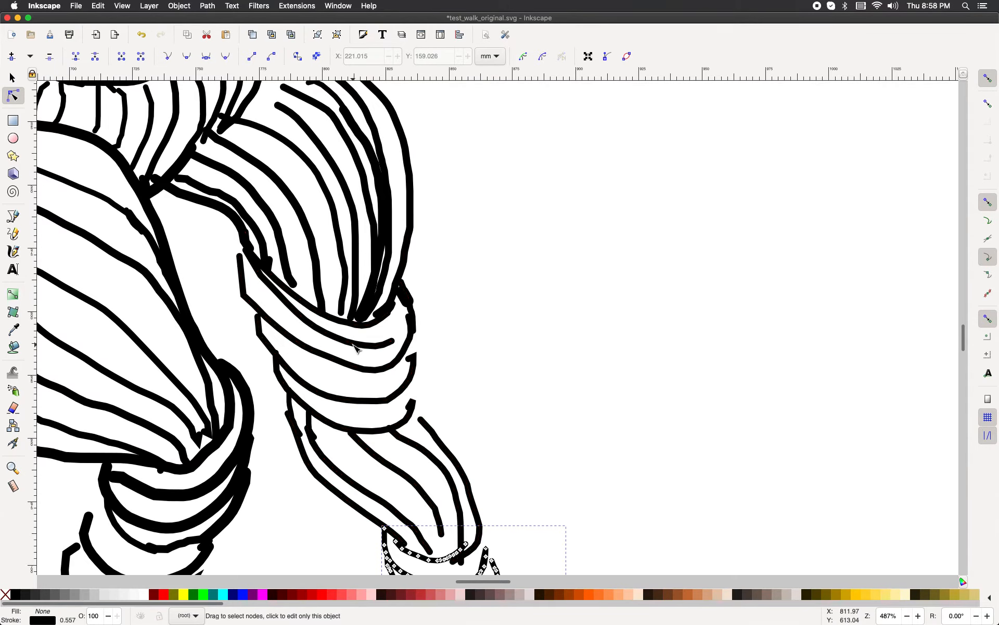
scroll(382, 354, "down", 3)
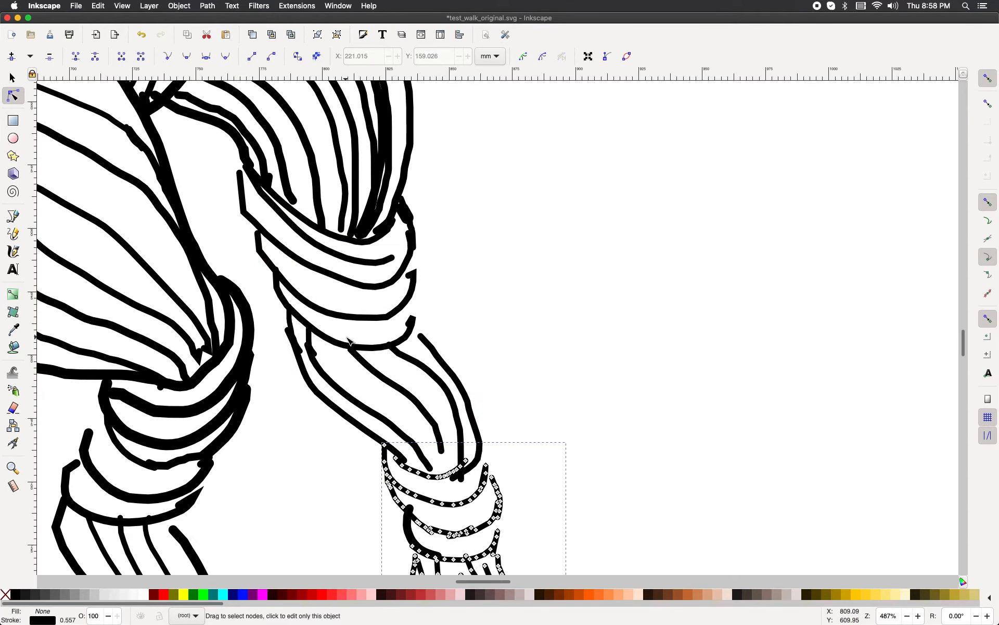
scroll(469, 375, "down", 4)
Step: Select the foot path together with the combined leg path and try to combine them
left_click(453, 379)
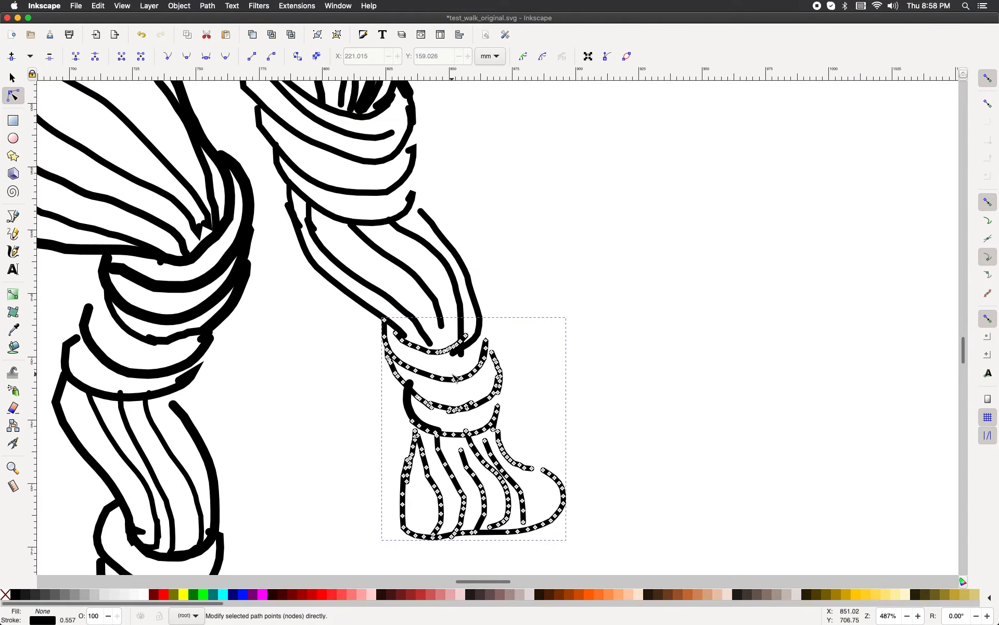
left_click(406, 410)
left_click(493, 311)
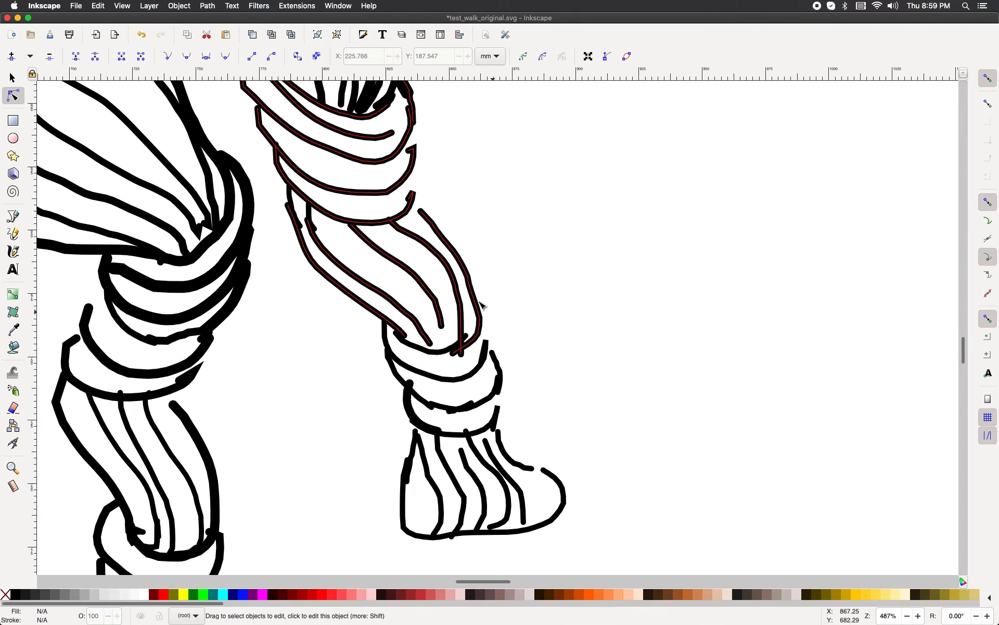
left_click(430, 291)
left_click(553, 312)
left_click(411, 208)
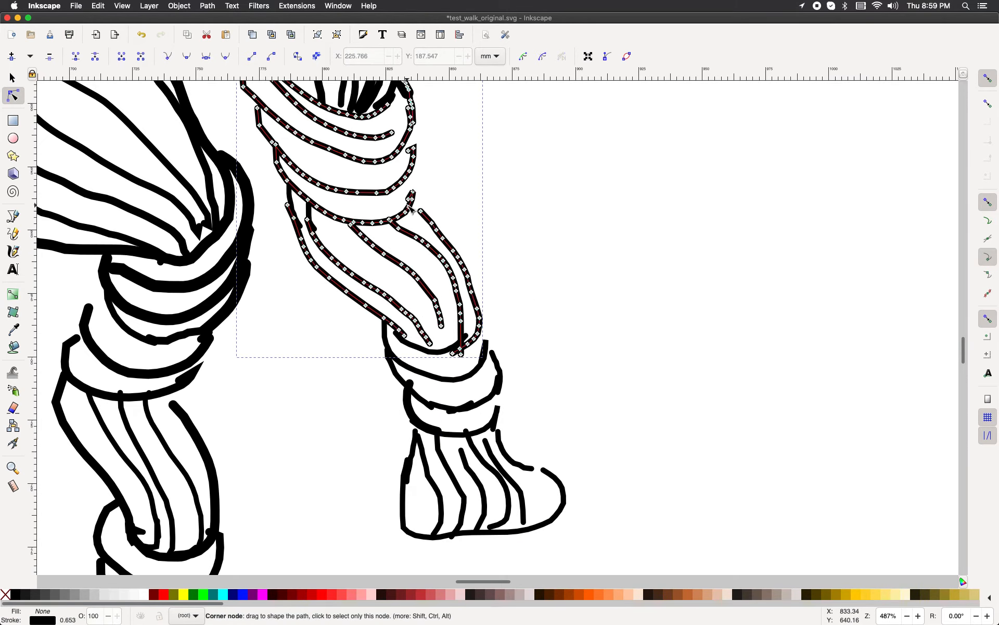
left_click(483, 431)
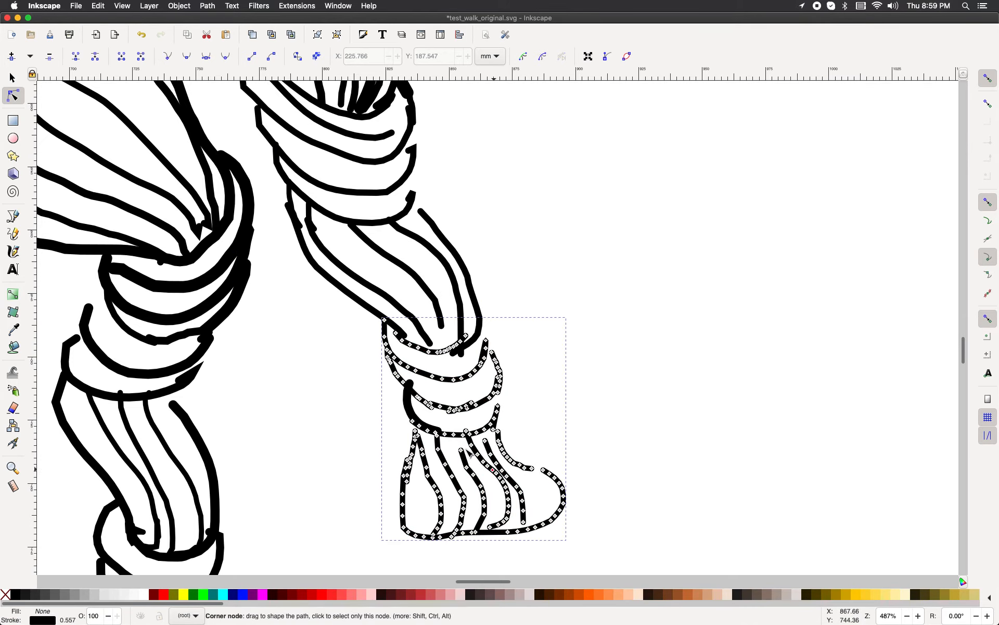
left_click(408, 401, "shift")
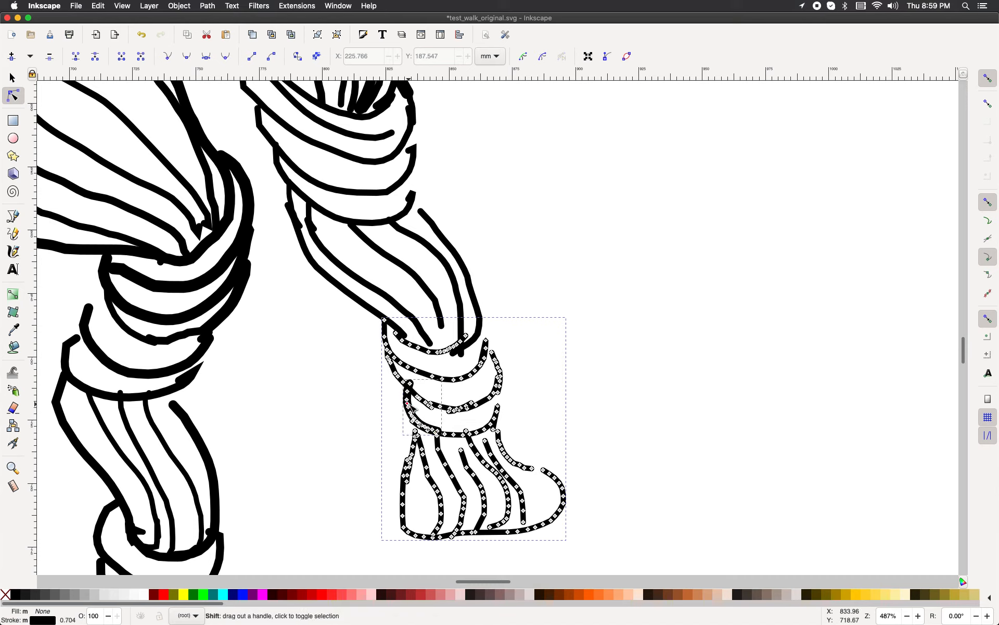
left_click(208, 8)
left_click(233, 120)
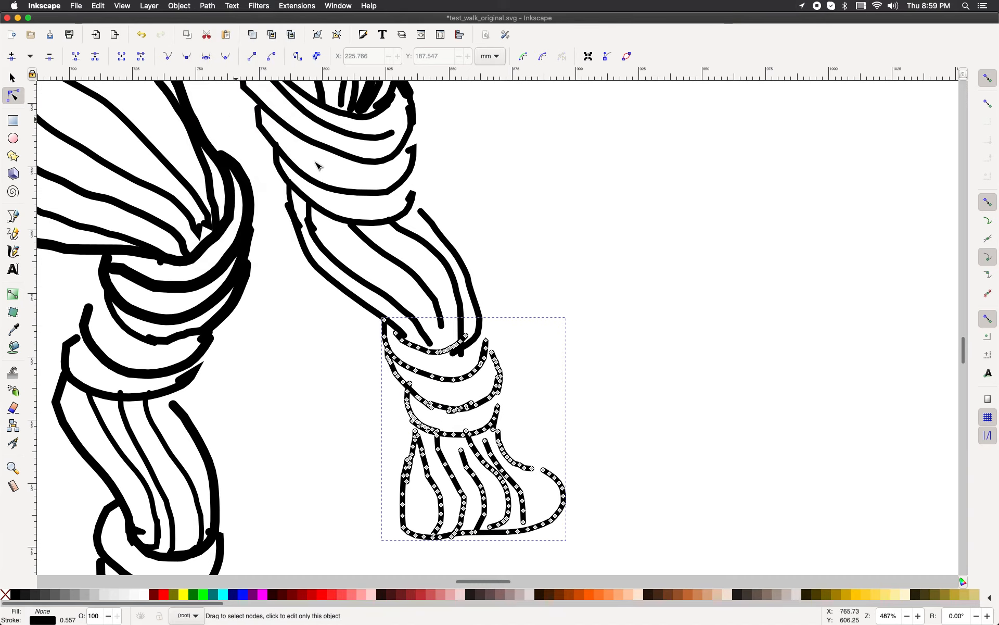
Step: Deselect everything and reselect the combined knee and shin path to check it
left_click(553, 439)
left_click(511, 495)
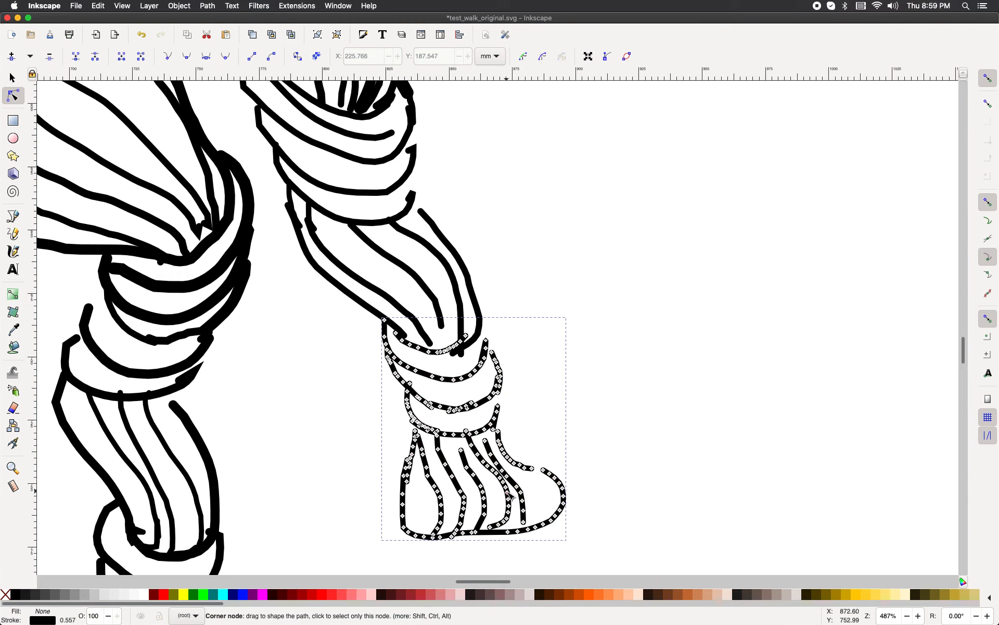
left_click(651, 436)
left_click(479, 341)
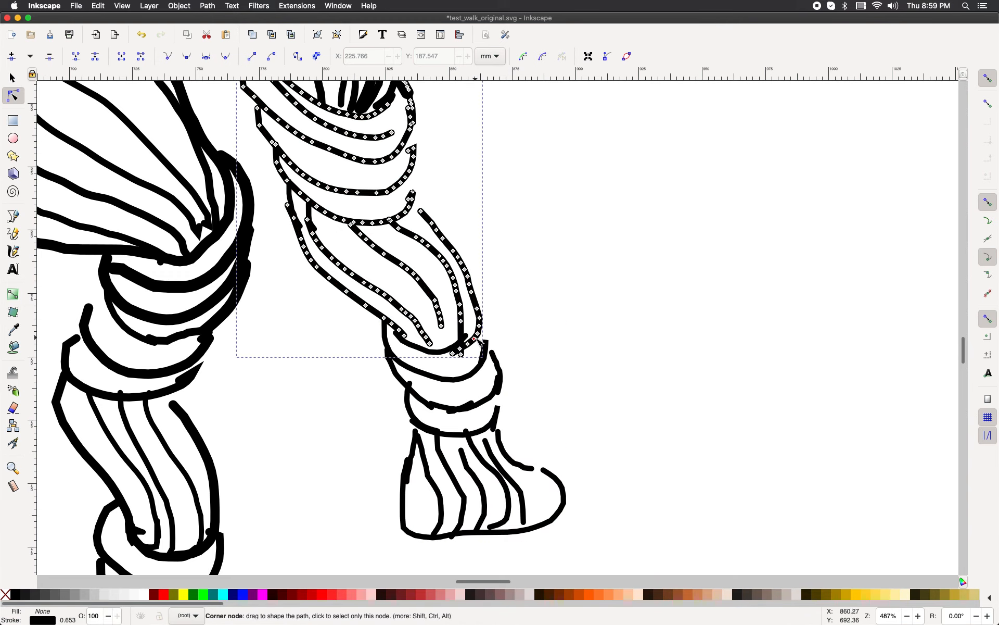
scroll(584, 309, "down", 3)
scroll(584, 311, "up", 7)
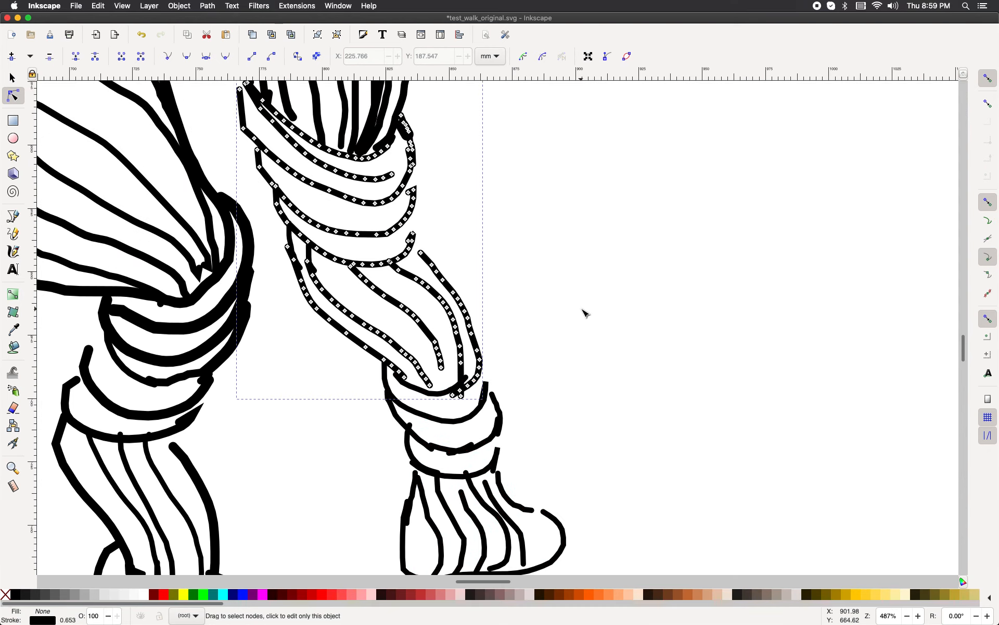
scroll(584, 313, "down", 2)
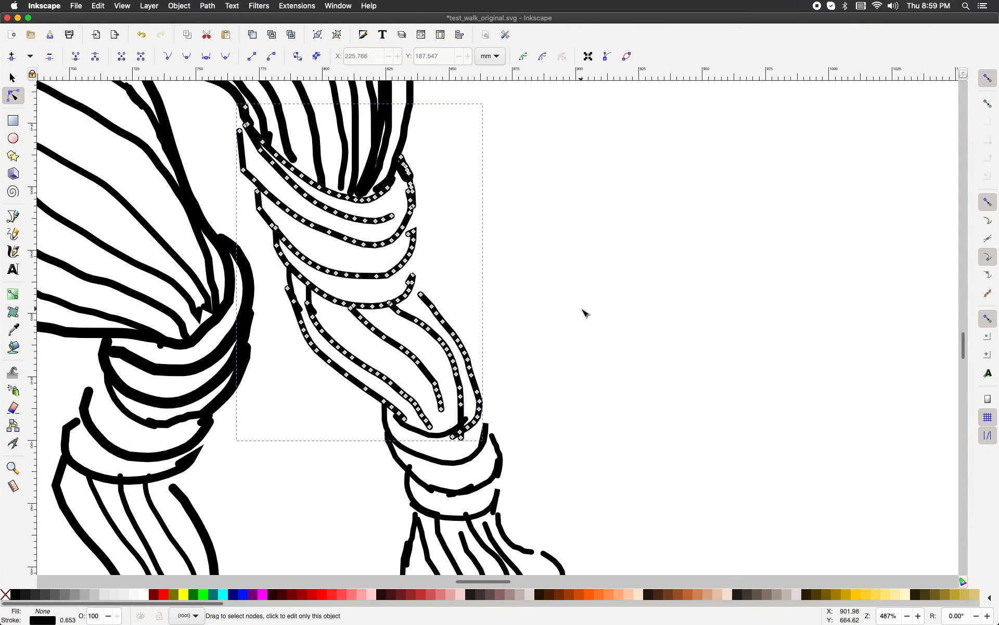